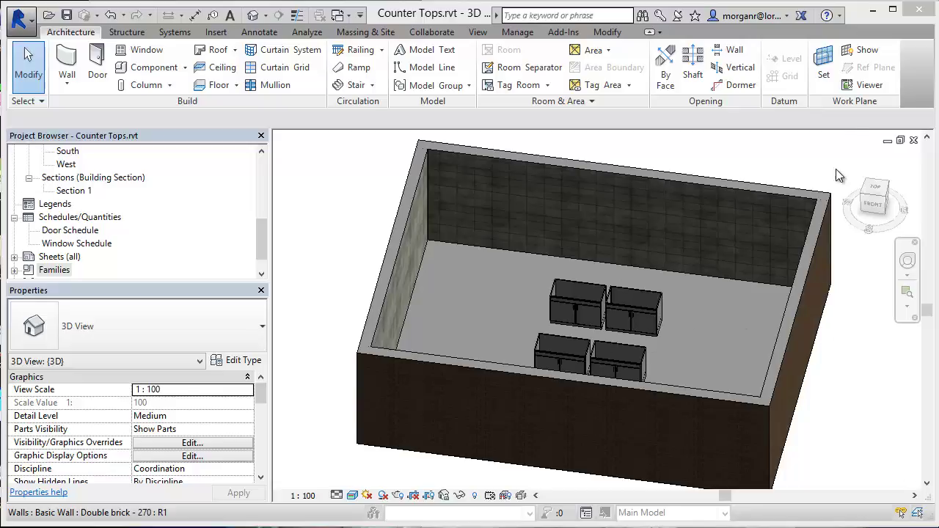
pyautogui.click(873, 11)
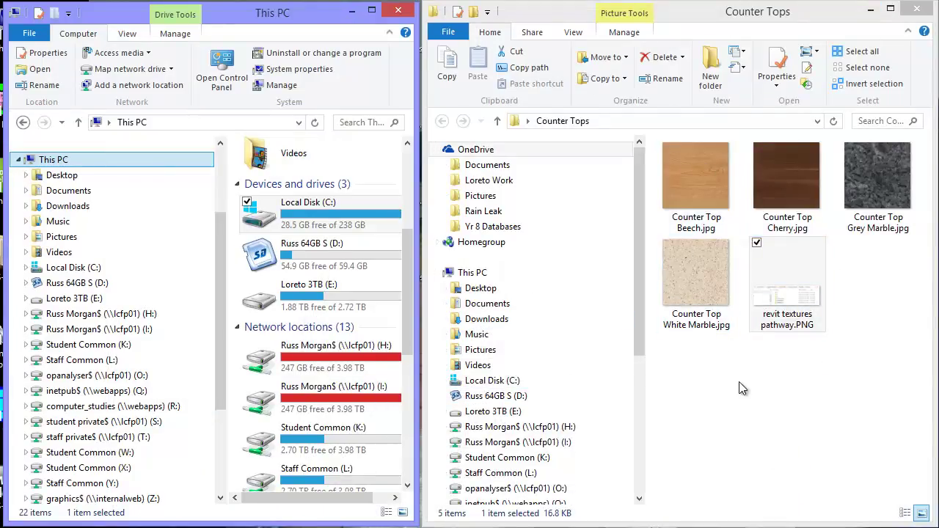
pyautogui.click(783, 170)
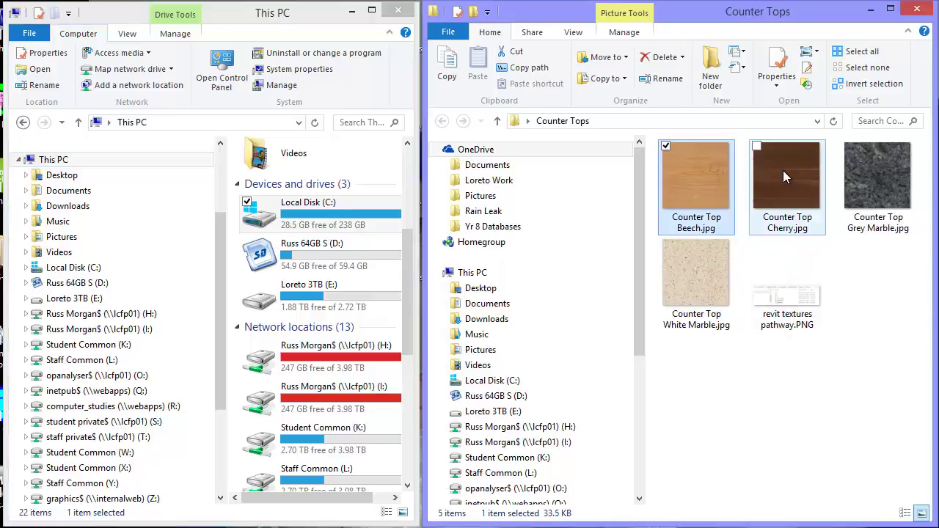
pyautogui.click(709, 273)
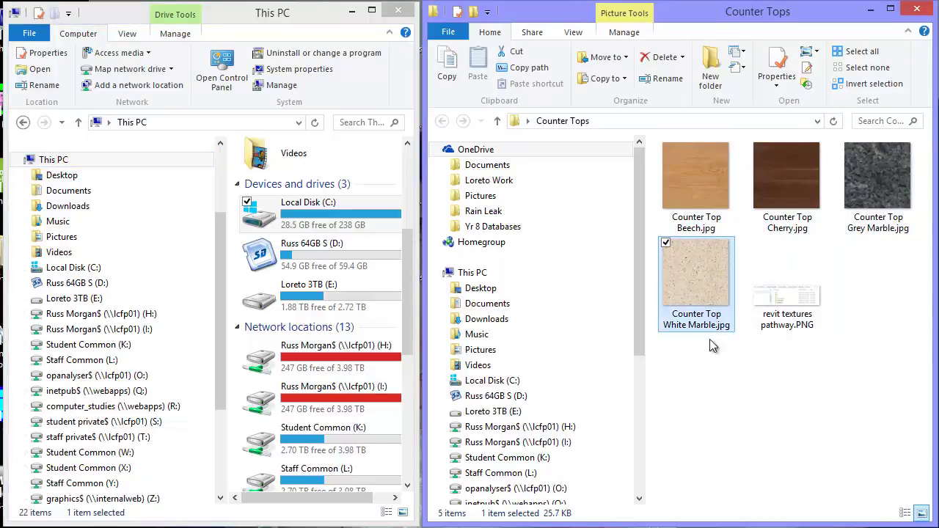
pyautogui.click(731, 400)
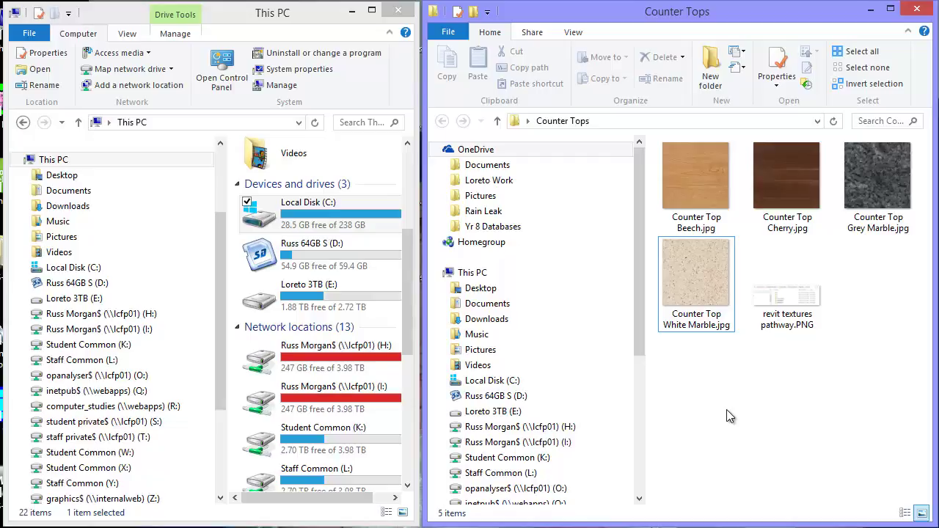
# Browse the left window to C:\Program Files (x86)\Common Files\Autodesk Shared\Materials\Textures\1\Mats
pyautogui.doubleClick(304, 224)
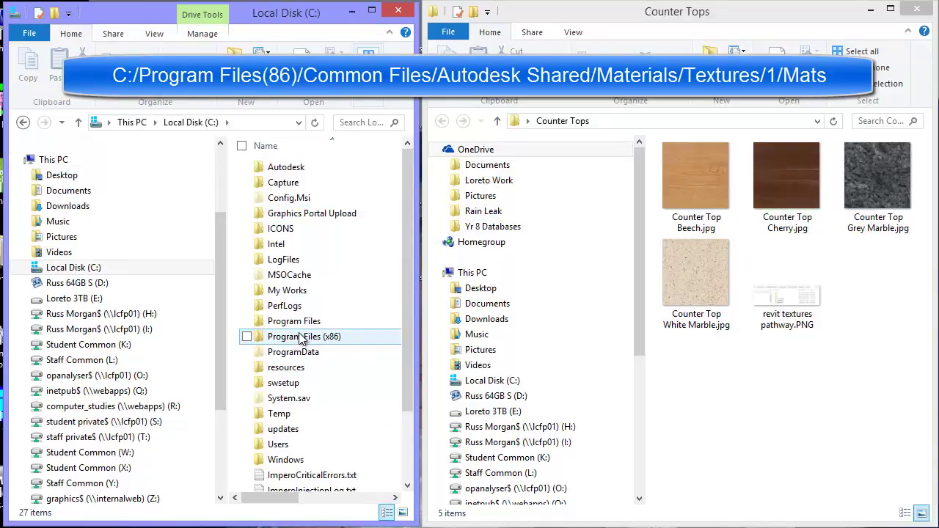
pyautogui.doubleClick(301, 337)
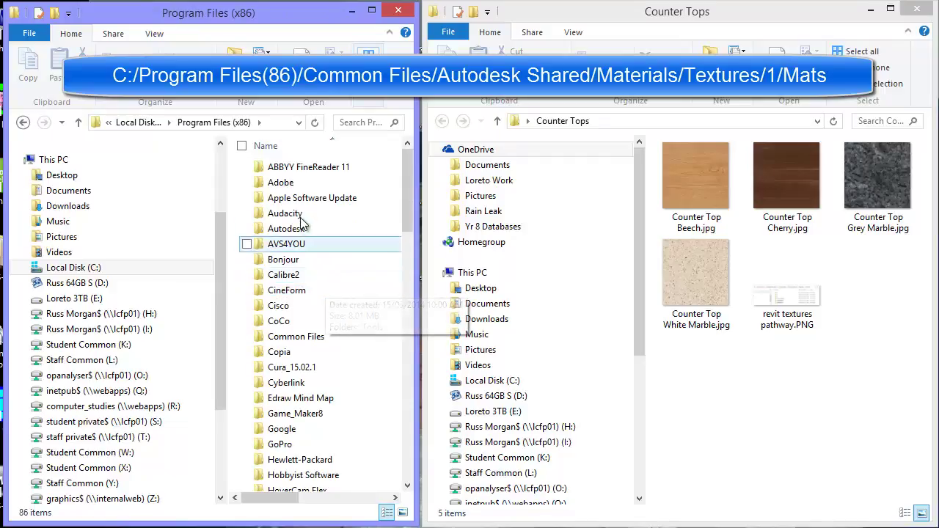
pyautogui.doubleClick(291, 339)
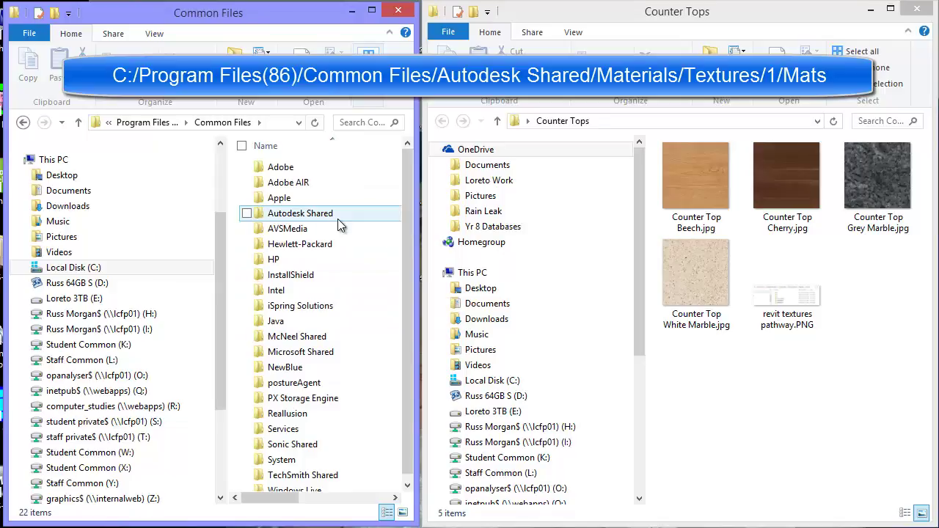
pyautogui.doubleClick(298, 213)
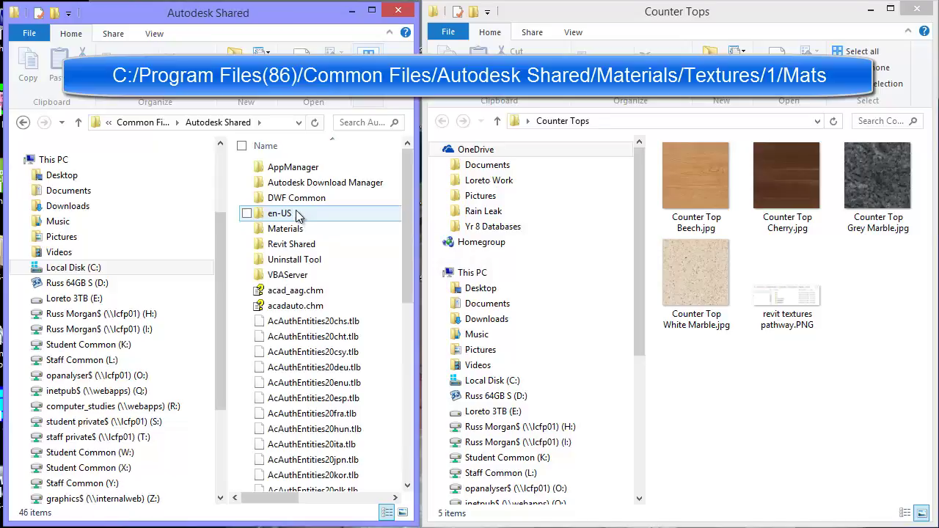
pyautogui.doubleClick(285, 229)
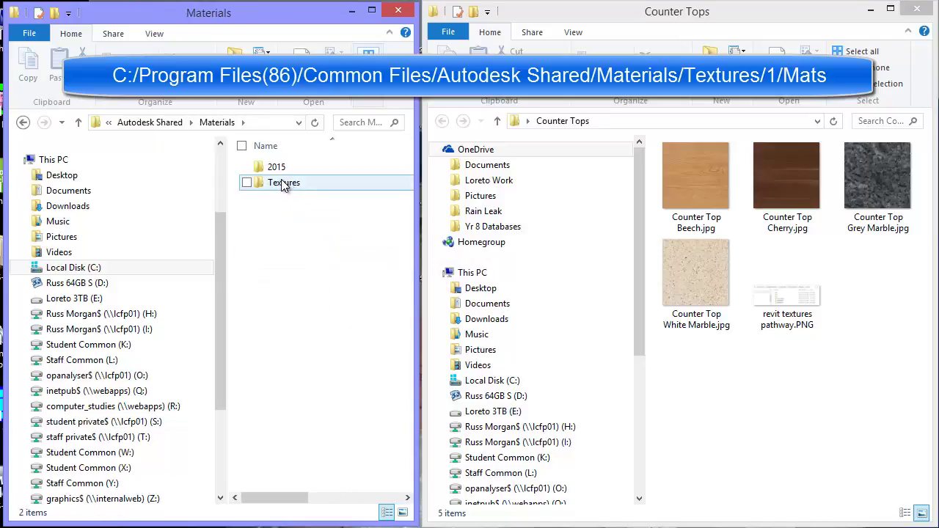
pyautogui.doubleClick(285, 184)
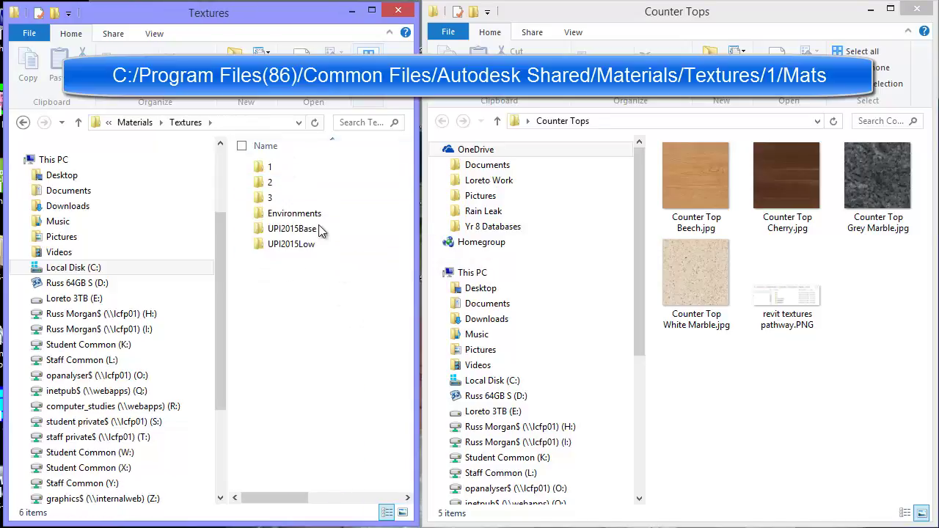
pyautogui.doubleClick(271, 168)
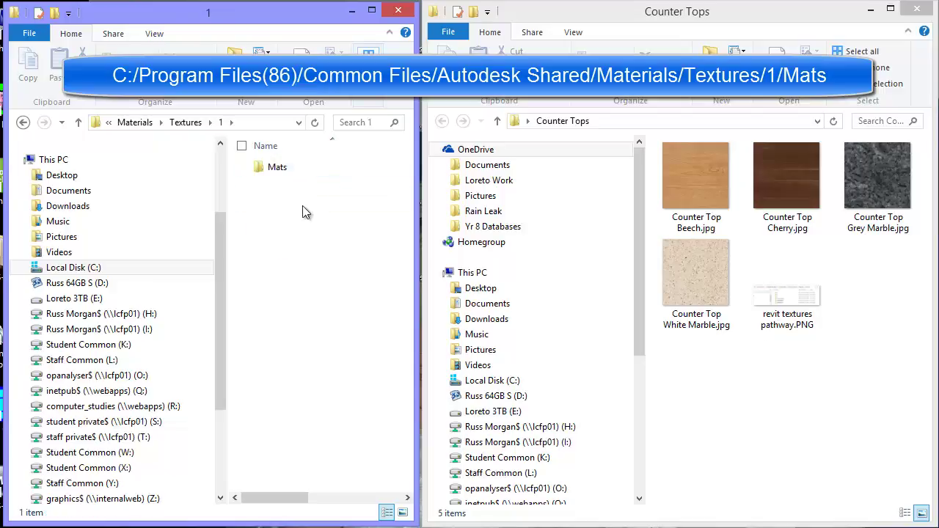
pyautogui.doubleClick(275, 168)
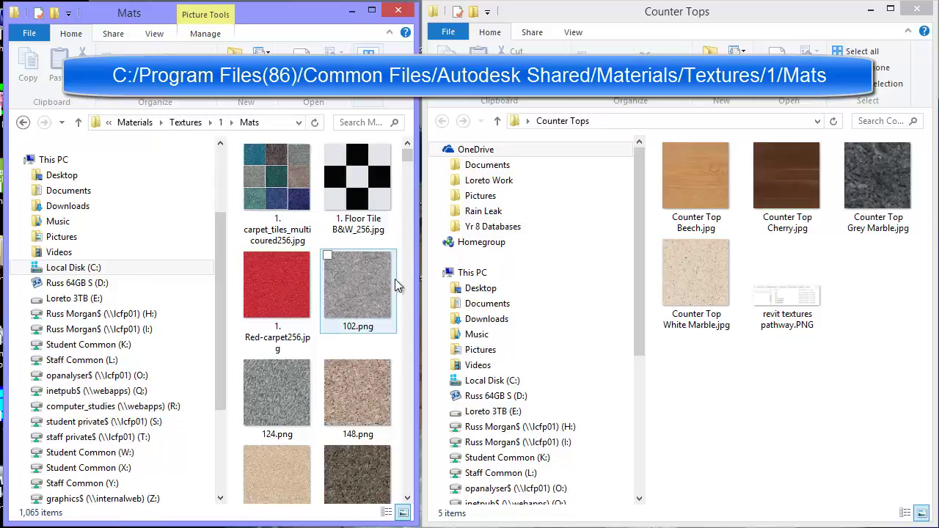
# Copy the four Counter Top images from Counter Tops into Mats, overwriting existing copies
pyautogui.moveTo(408, 156)
pyautogui.mouseDown()
pyautogui.moveTo(405, 179)
pyautogui.moveTo(408, 146)
pyautogui.mouseUp()
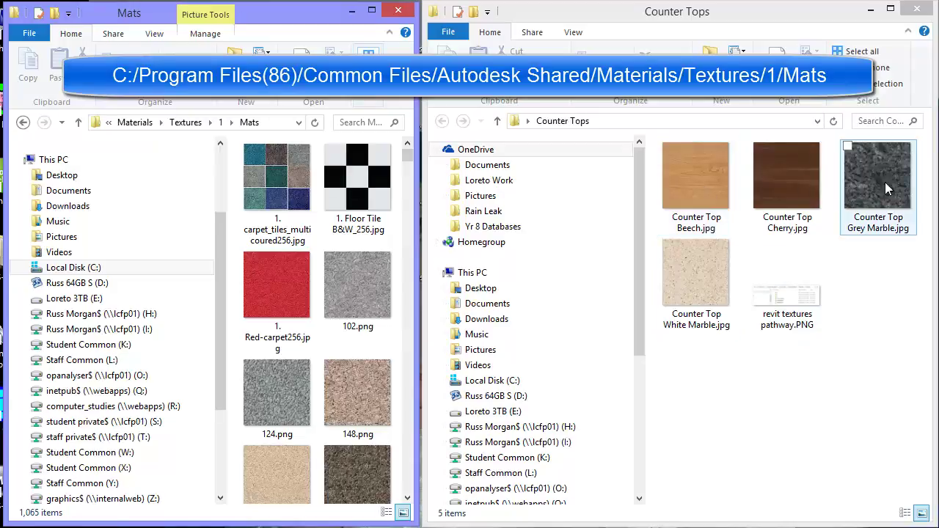
pyautogui.click(691, 201)
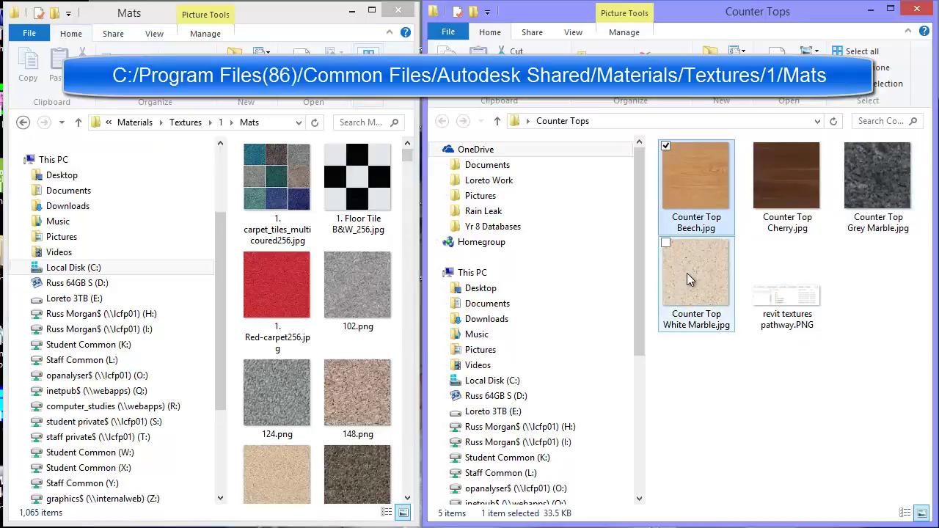
pyautogui.keyDown('shift'); pyautogui.click(686, 273); pyautogui.keyUp('shift')
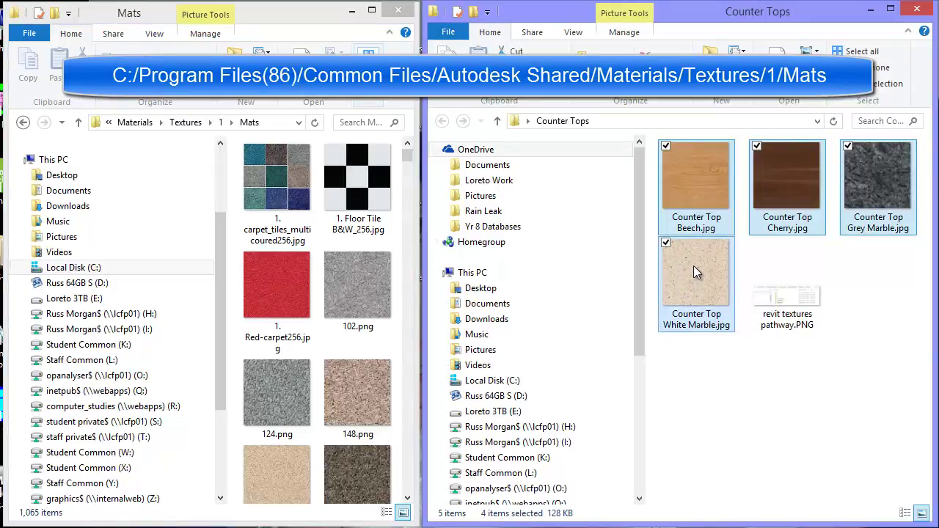
pyautogui.moveTo(694, 265); pyautogui.dragTo(314, 266)
pyautogui.moveTo(315, 265); pyautogui.dragTo(314, 266, button='right')
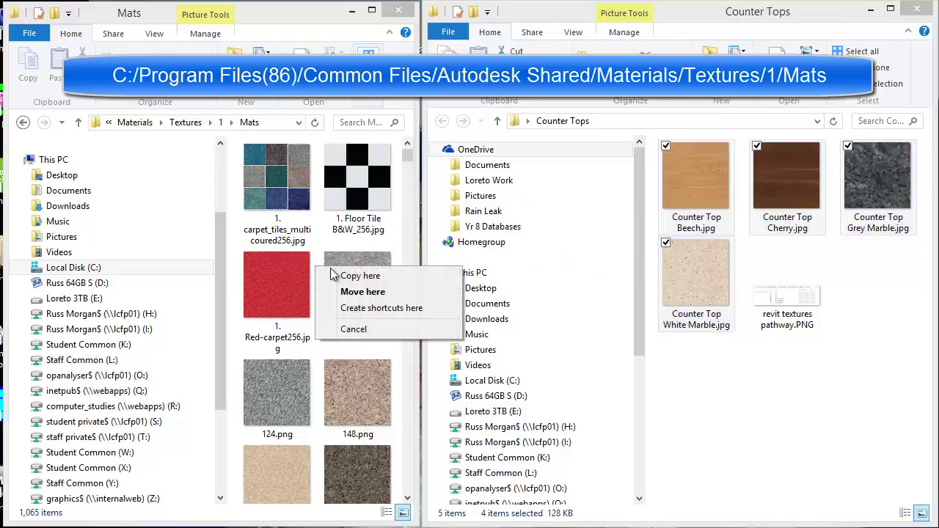
pyautogui.click(341, 273)
pyautogui.click(632, 273)
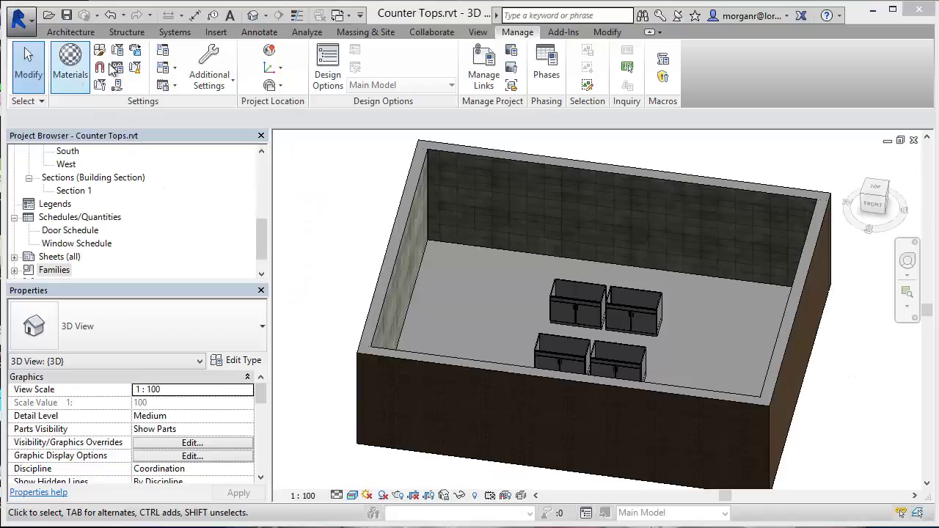
# Open Revit's Material Browser from the Manage tab
pyautogui.click(70, 35)
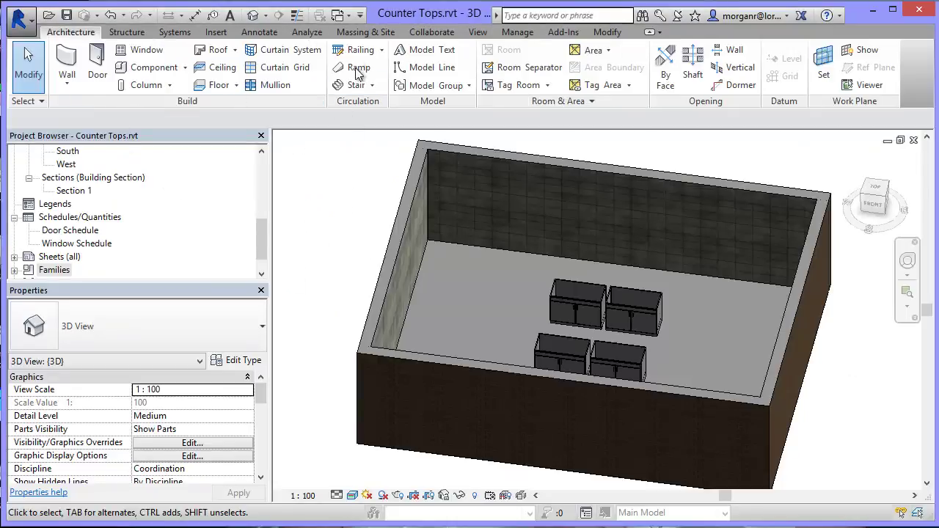
pyautogui.click(514, 32)
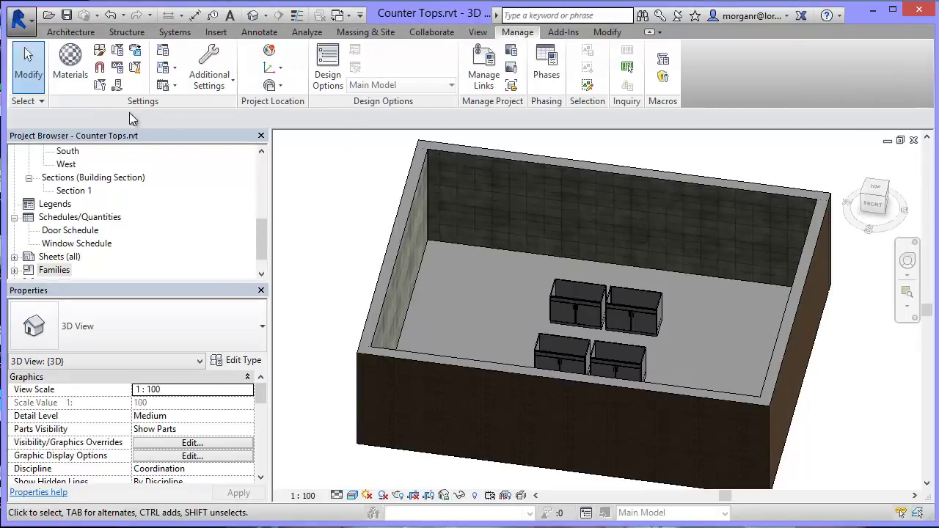
pyautogui.click(71, 61)
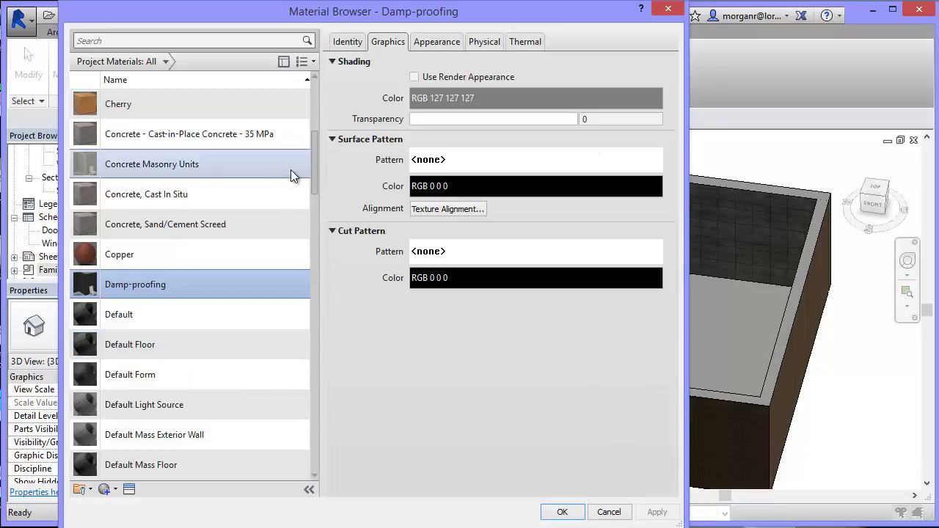
# Search the Material Browser for materials matching 'wood'
pyautogui.click(122, 39)
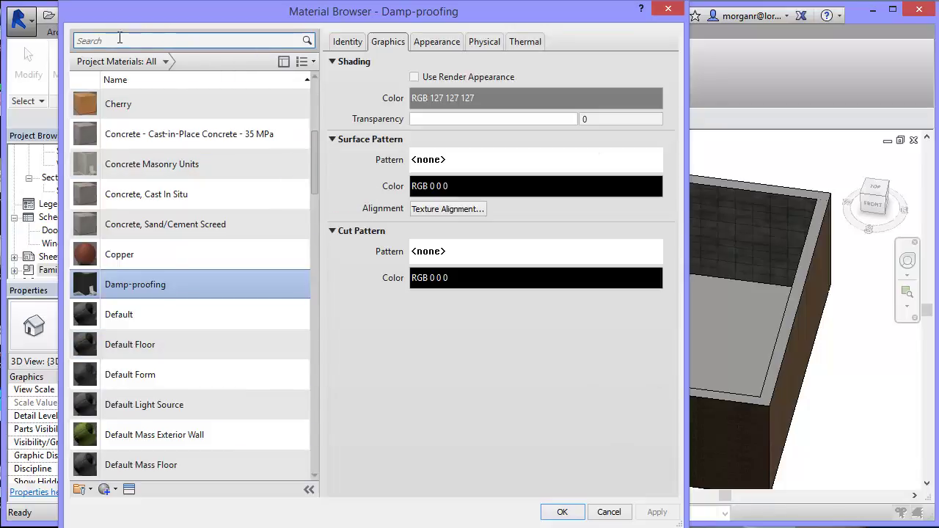
pyautogui.write('wood')
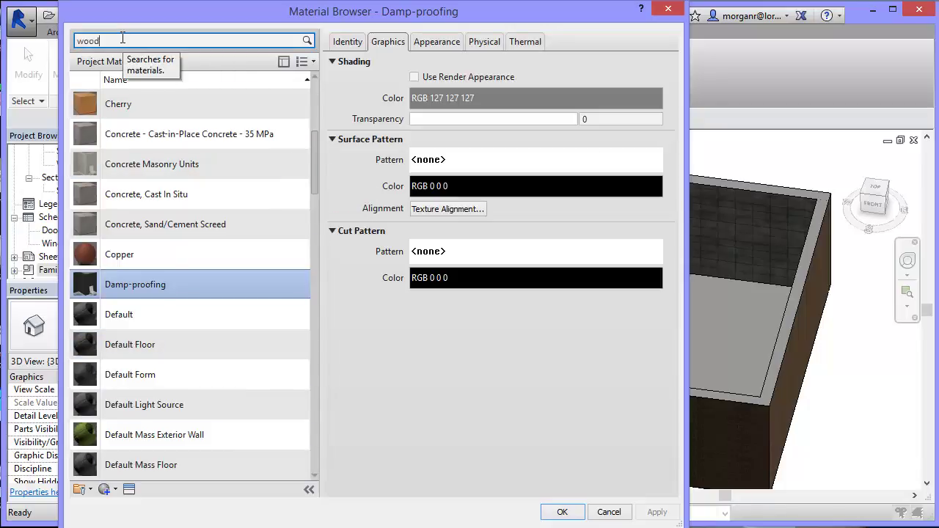
pyautogui.press('Return')
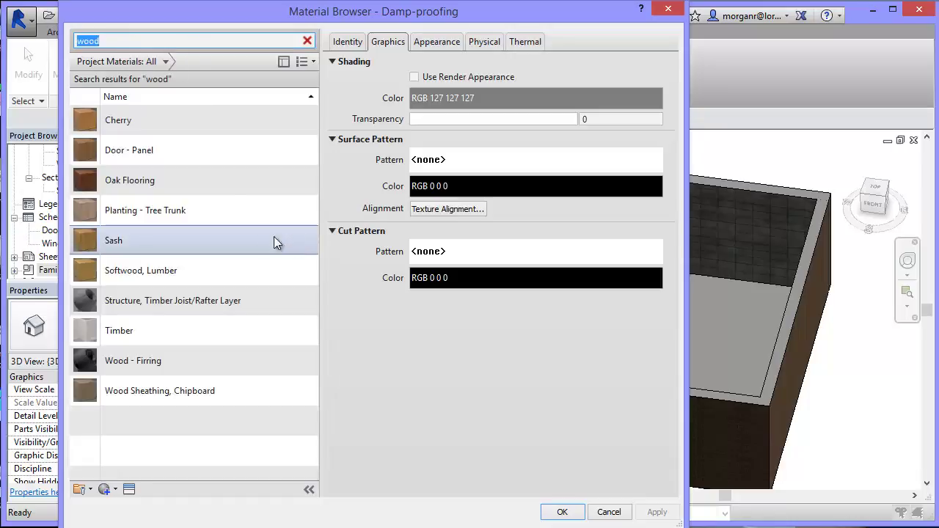
# Compare the appearance and identity settings of Cherry, Door - Panel and Oak Flooring
pyautogui.click(123, 122)
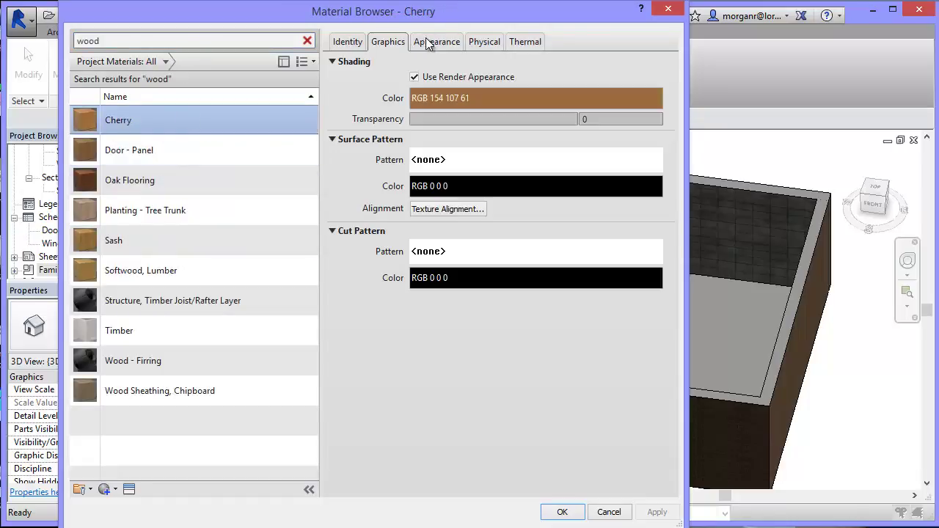
pyautogui.click(444, 45)
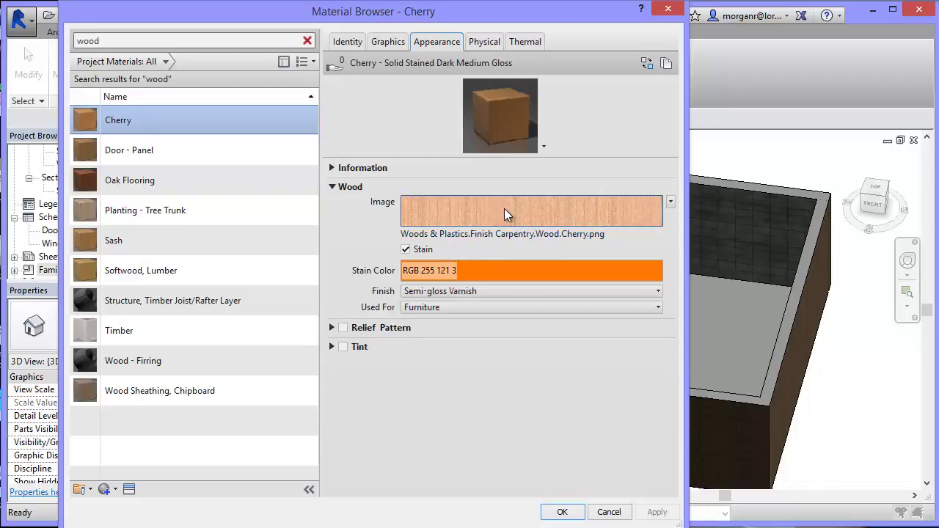
pyautogui.click(351, 42)
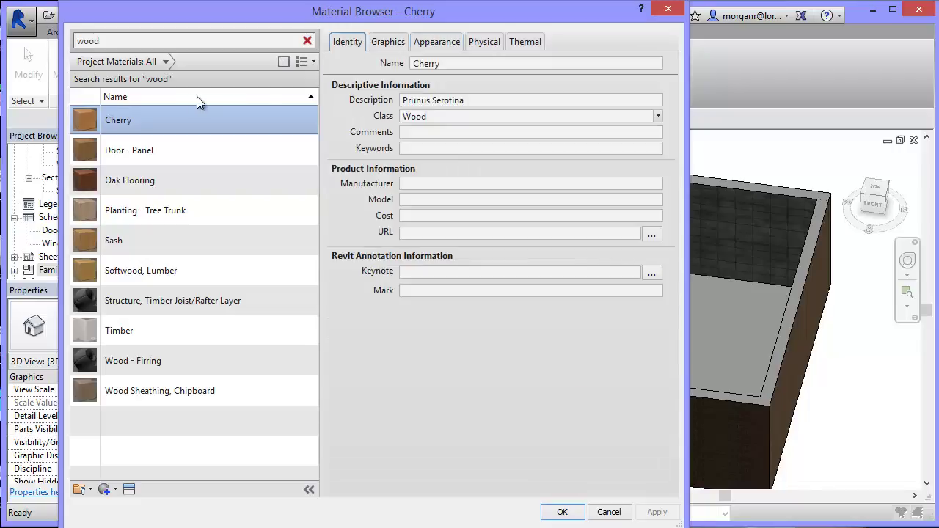
pyautogui.click(133, 151)
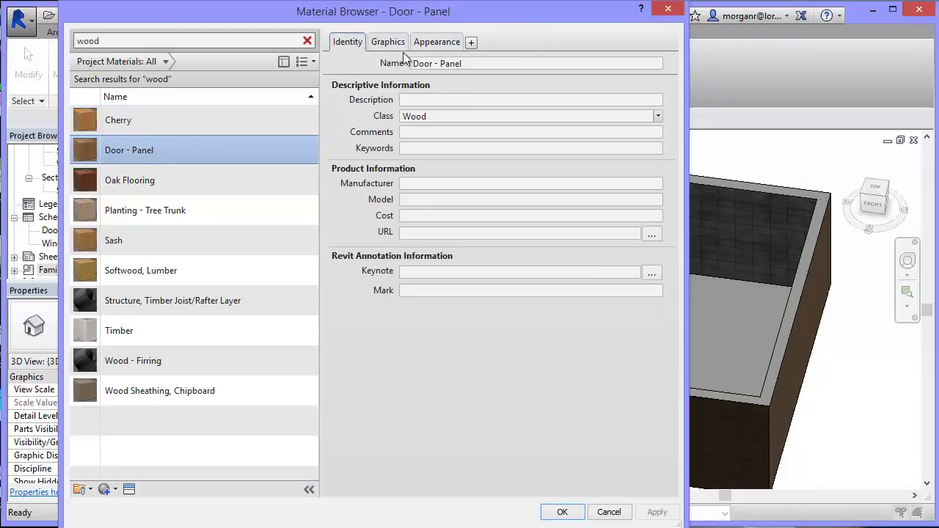
pyautogui.click(433, 43)
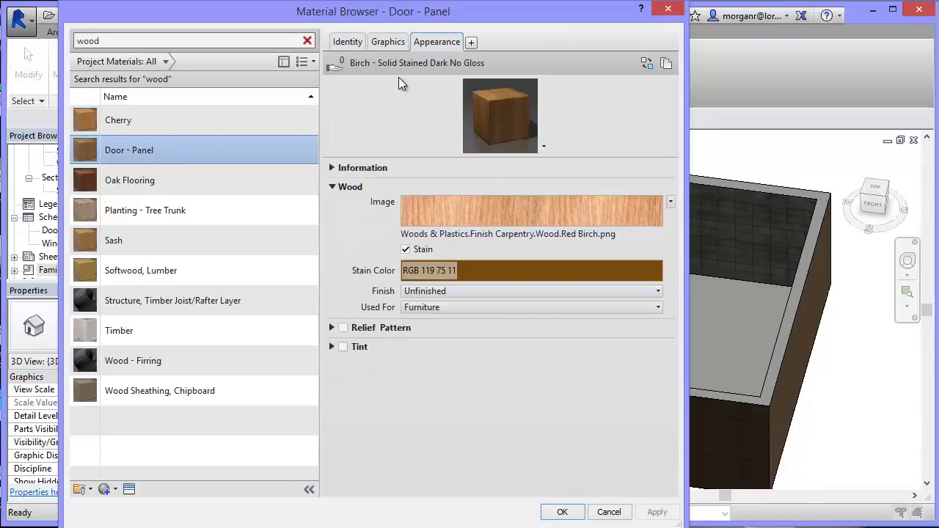
pyautogui.click(122, 125)
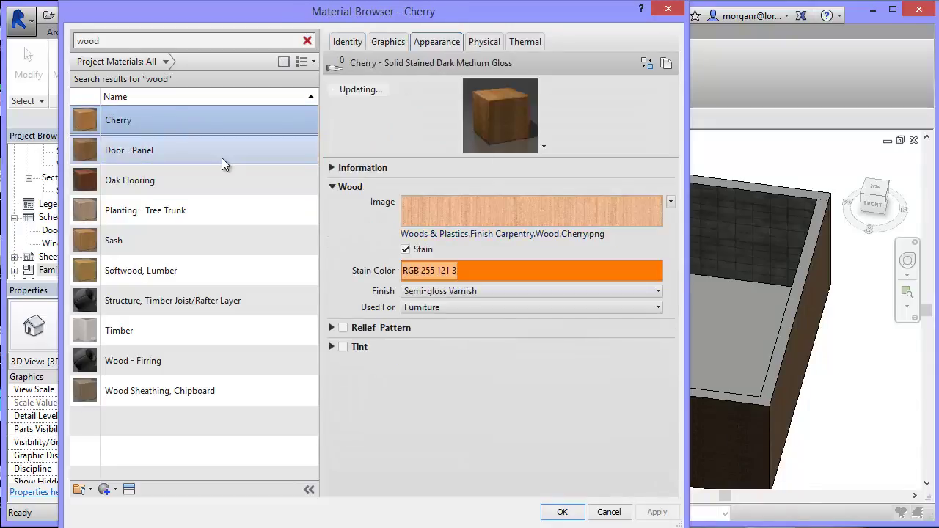
pyautogui.click(130, 185)
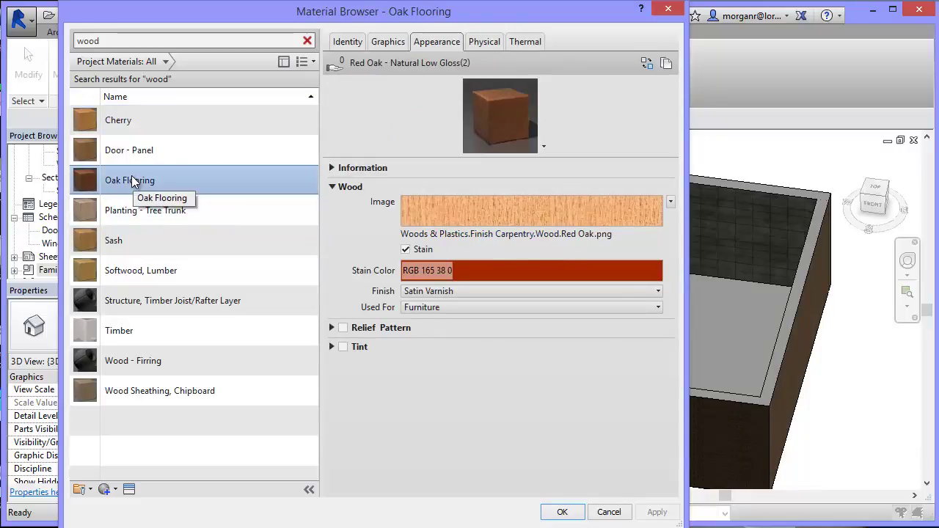
# Duplicate Oak Flooring as Oak Flooring(1) with its own Red Oak - Natural Low Gloss(3) asset
pyautogui.rightClick(132, 182)
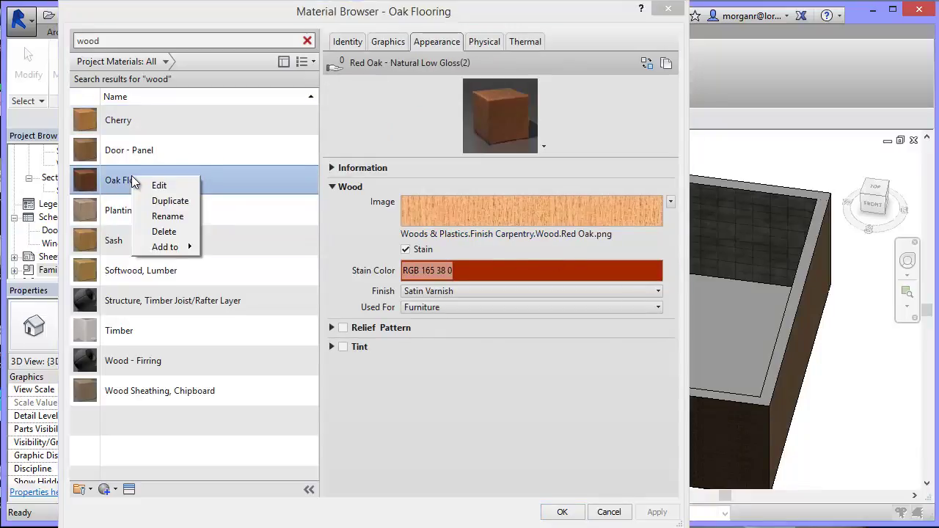
pyautogui.click(170, 200)
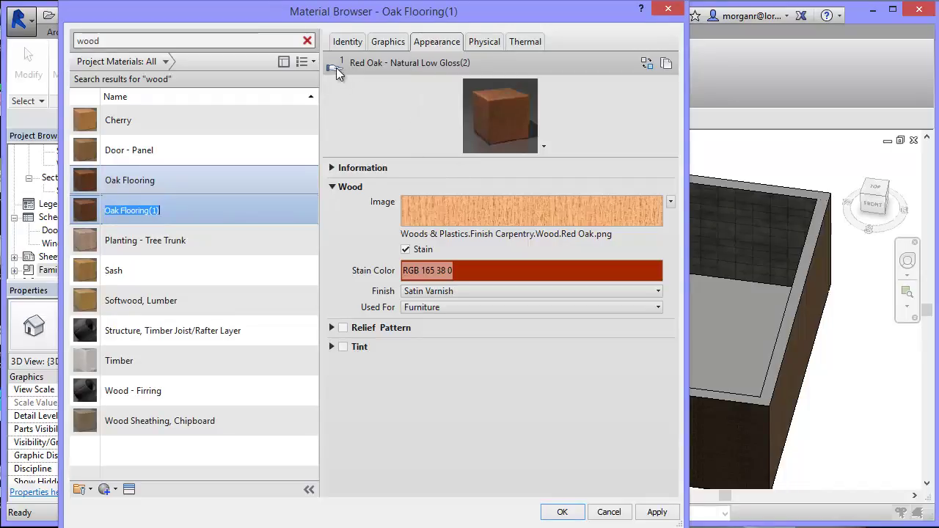
pyautogui.moveTo(342, 65)
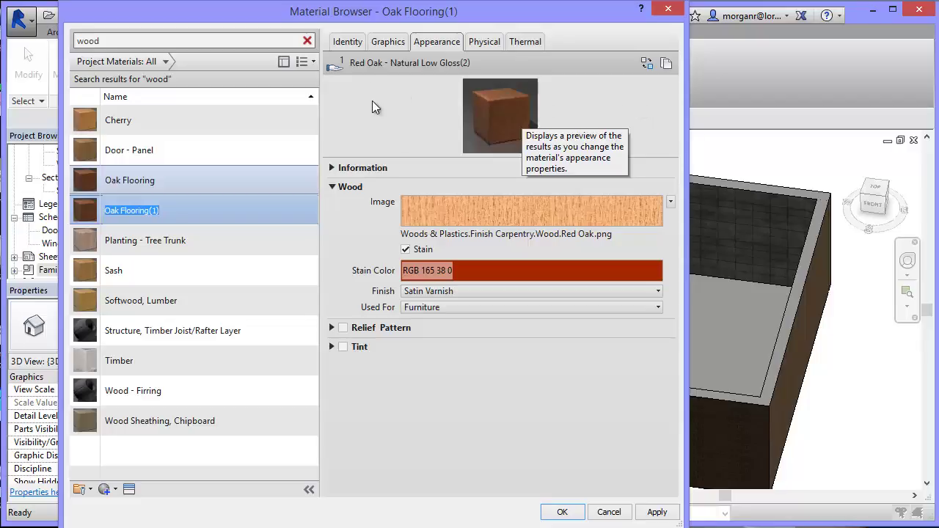
pyautogui.click(666, 65)
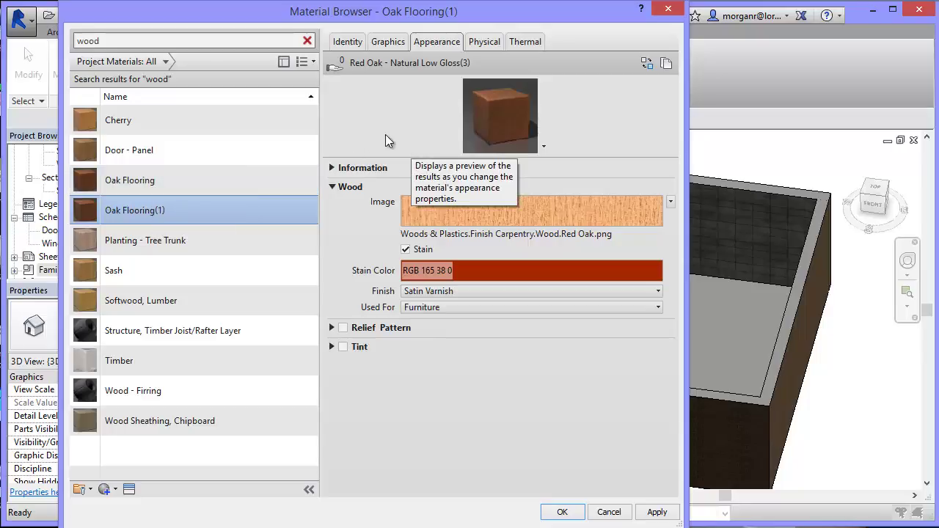
# Rename the copied material to 'Counter Top - Beech'
pyautogui.click(348, 42)
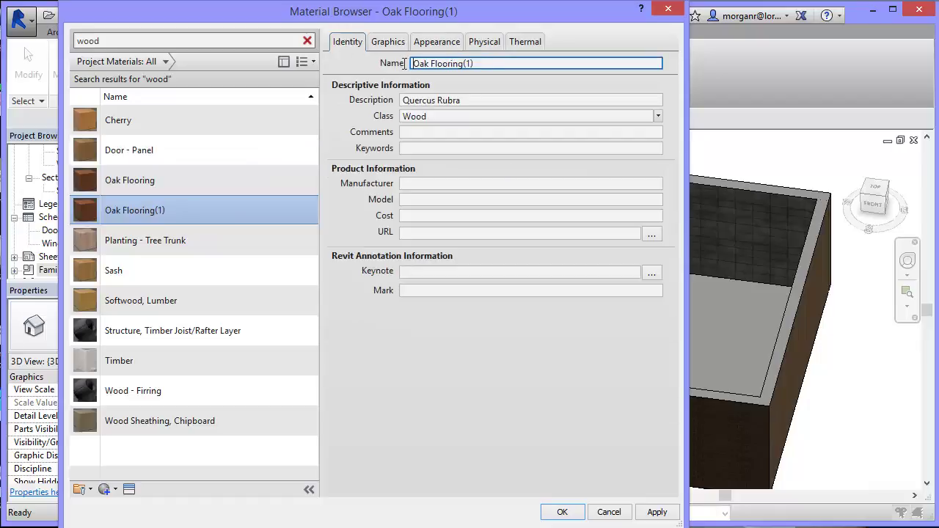
pyautogui.doubleClick(484, 63)
pyautogui.write('Counter')
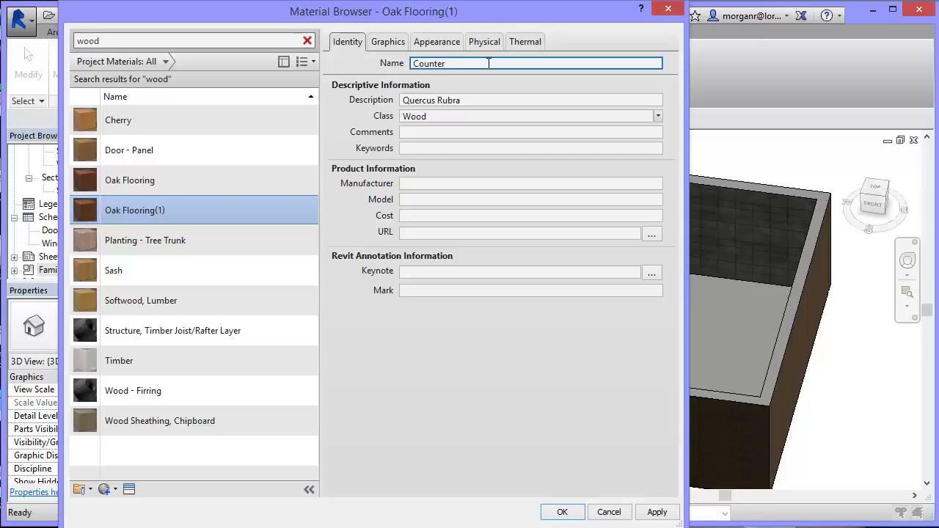
pyautogui.write(' Top - Beec')
pyautogui.press('BackSpace')
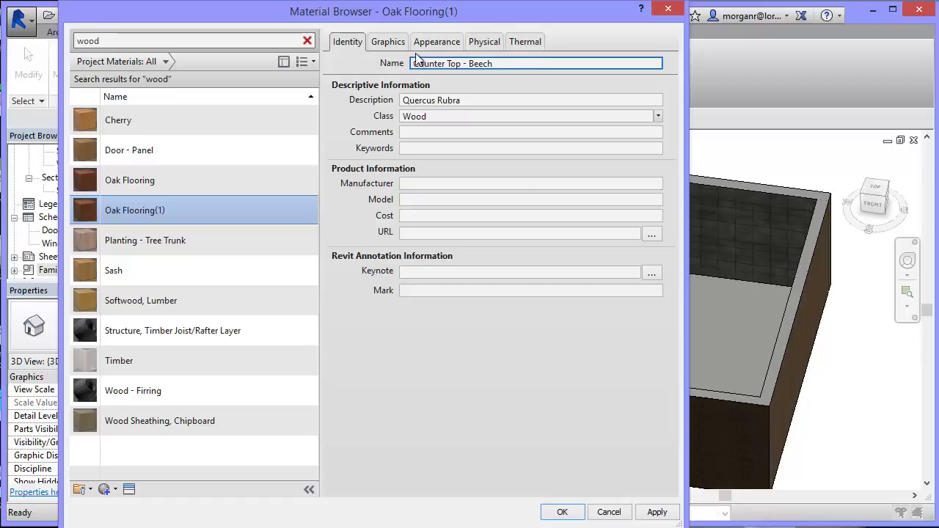
# Set the material's shading to Use Render Appearance (RGB 132 79 47)
pyautogui.click(381, 39)
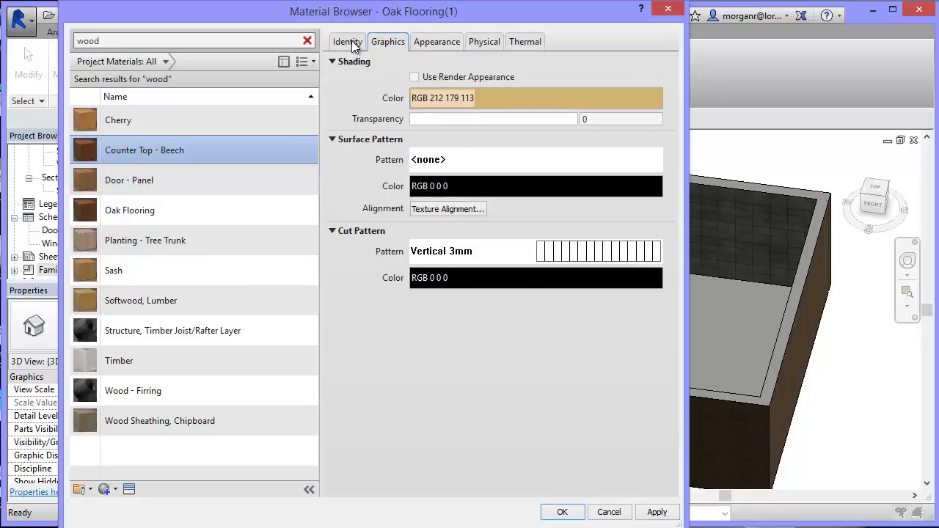
pyautogui.click(416, 77)
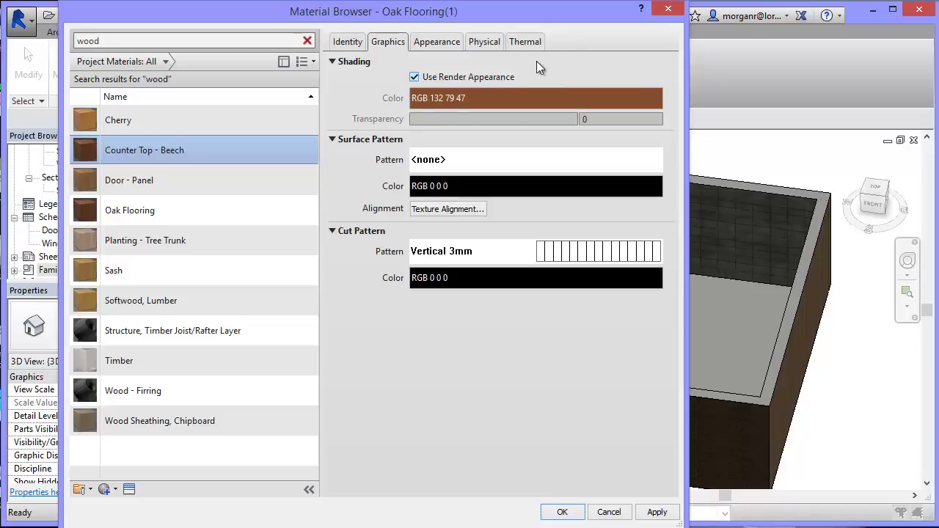
pyautogui.click(434, 44)
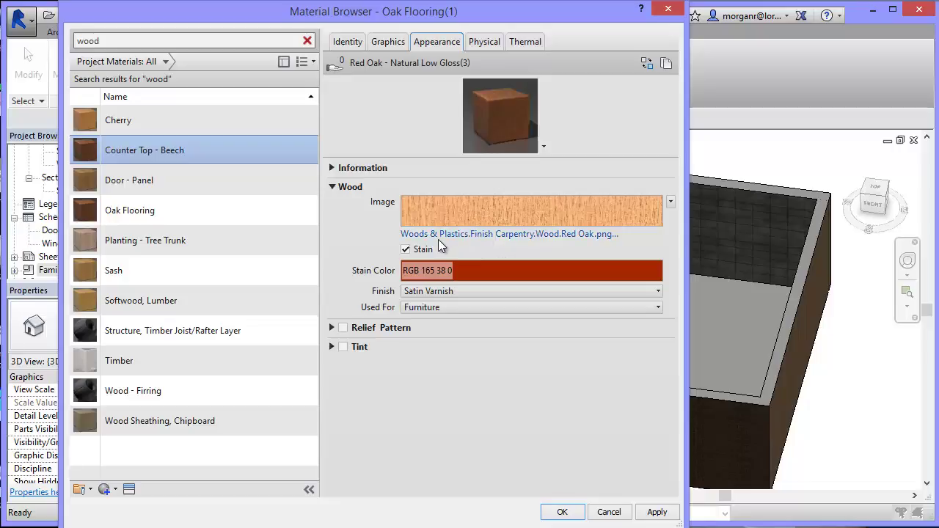
# Replace the material's wood appearance image with Counter Top Beech.jpg
pyautogui.click(465, 233)
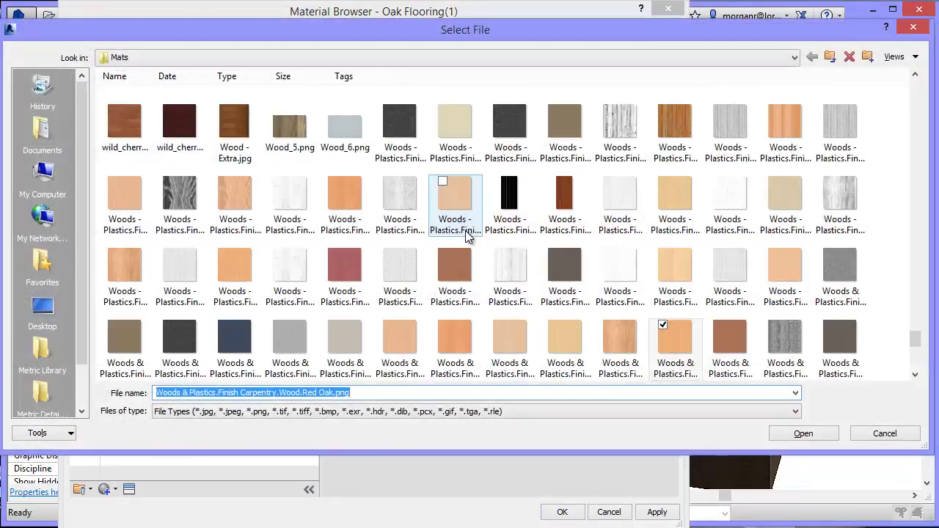
pyautogui.moveTo(914, 341); pyautogui.dragTo(914, 110)
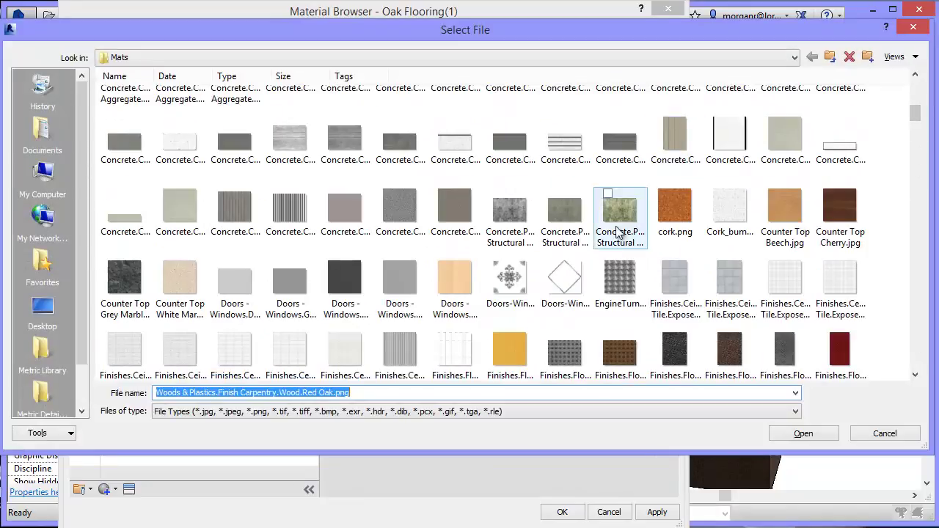
pyautogui.click(784, 203)
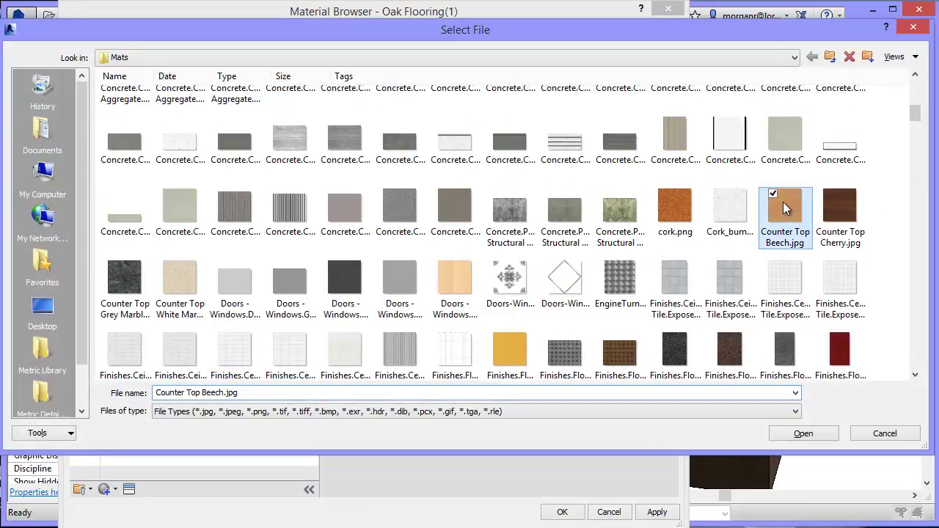
pyautogui.click(803, 434)
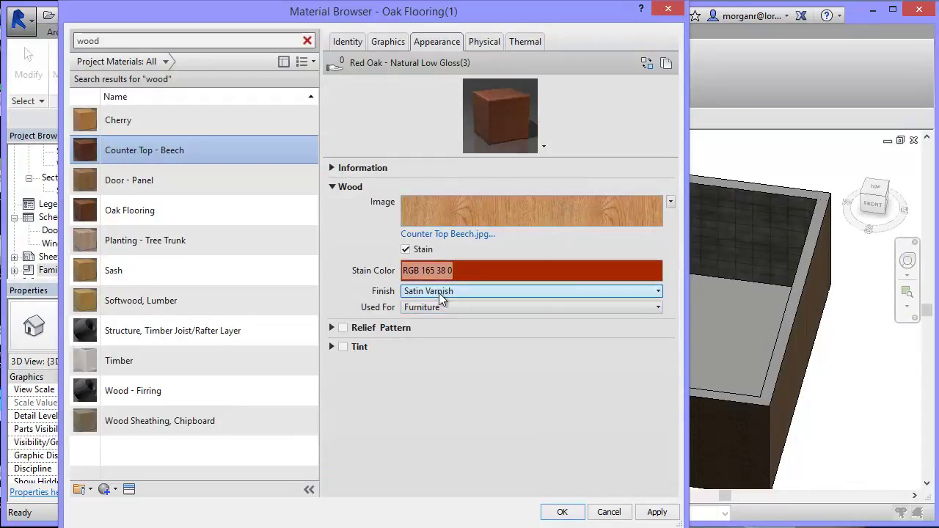
# Set the wood finish to Unfinished, enable the wood-grain Relief Pattern, and apply
pyautogui.click(479, 307)
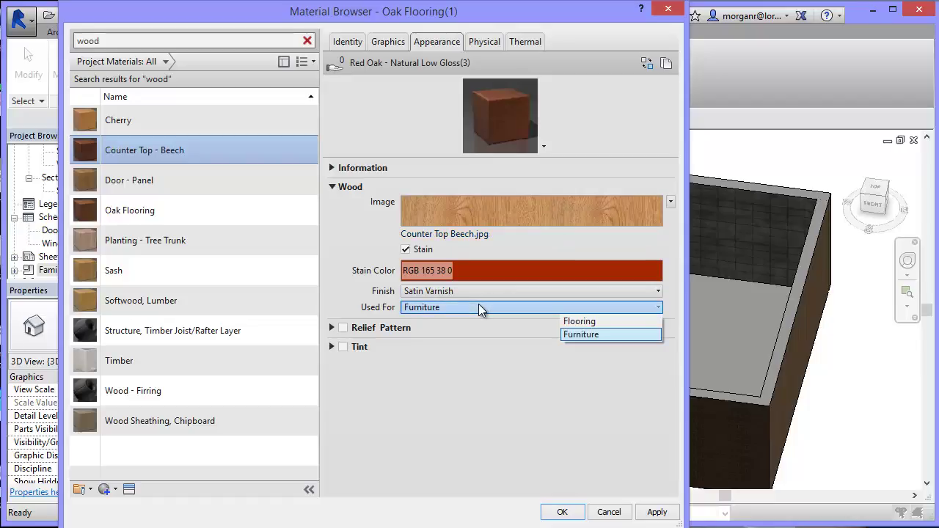
pyautogui.click(473, 291)
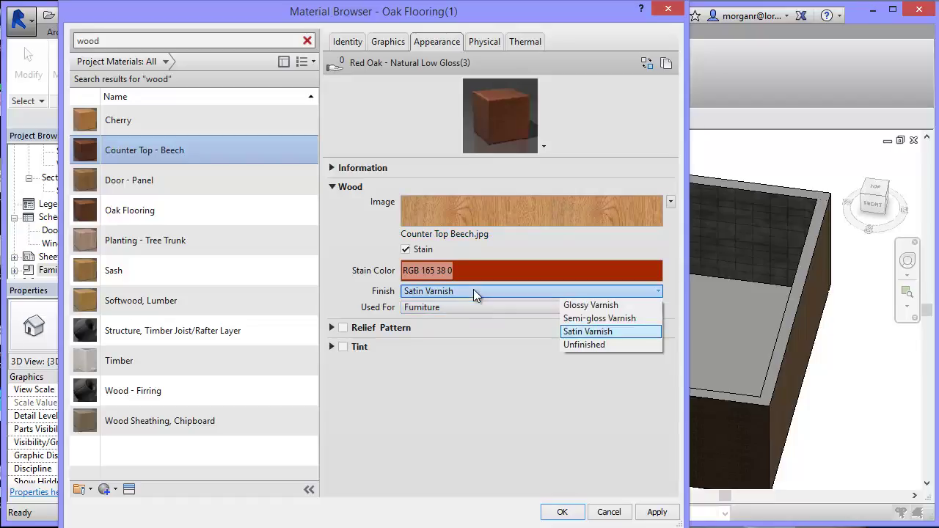
pyautogui.click(580, 345)
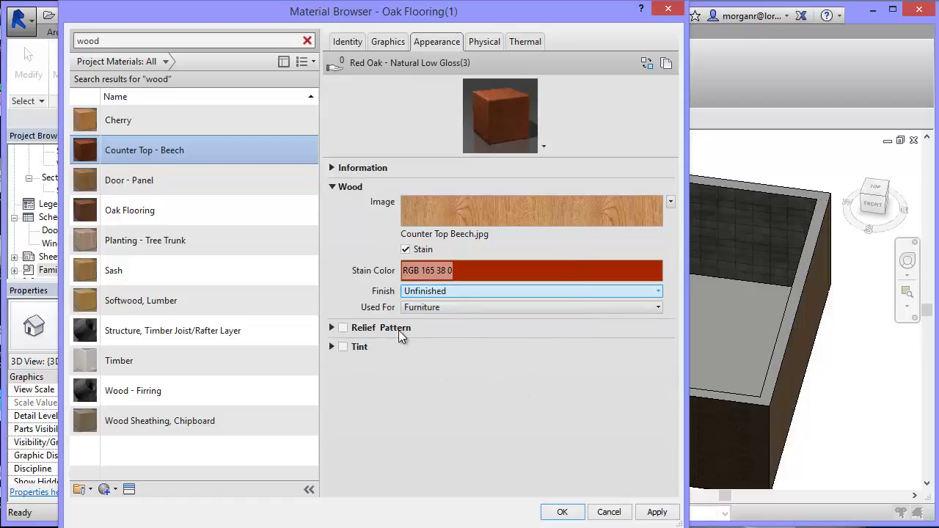
pyautogui.click(332, 327)
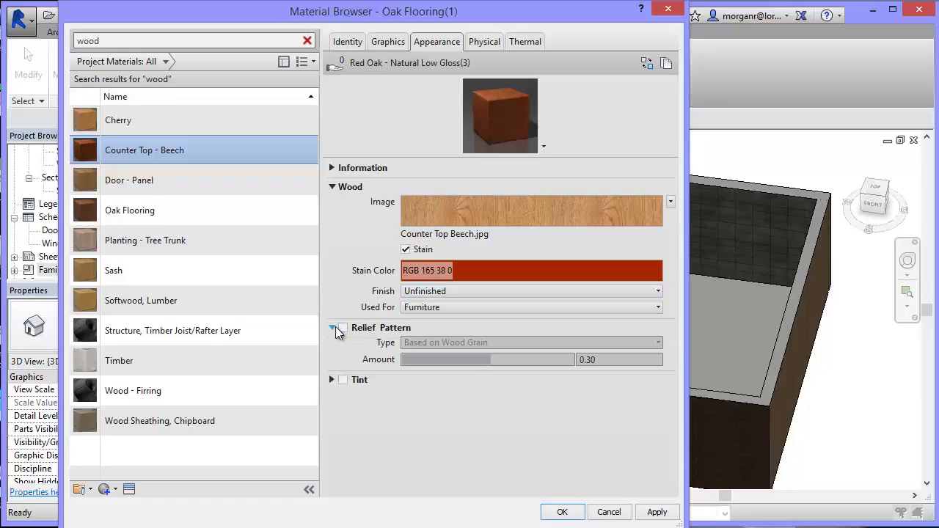
pyautogui.click(343, 328)
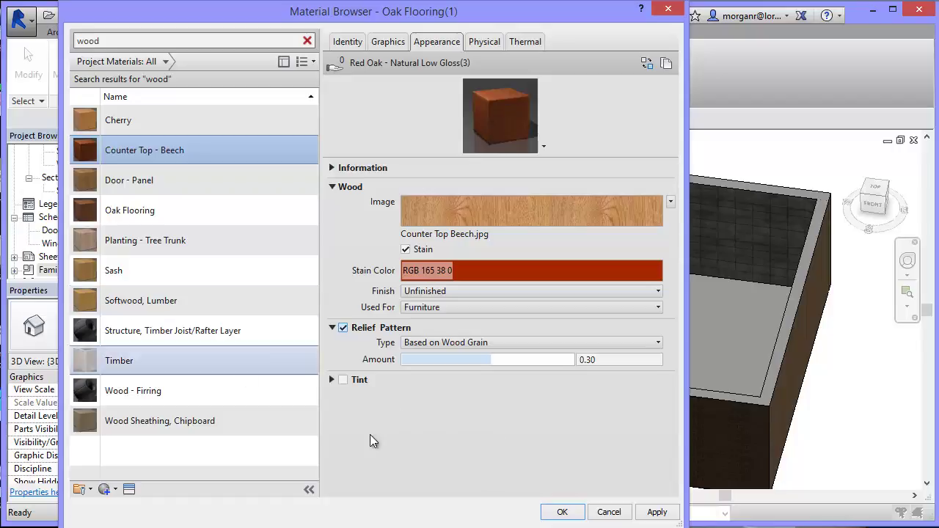
pyautogui.click(656, 513)
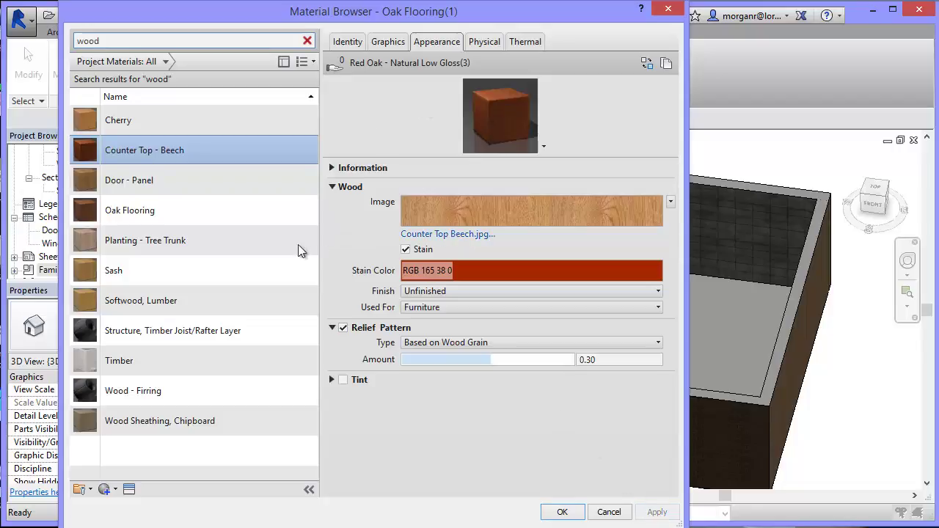
# Duplicate Counter Top - Beech and give the copy its own appearance asset
pyautogui.click(136, 177)
pyautogui.click(139, 151)
pyautogui.rightClick(141, 151)
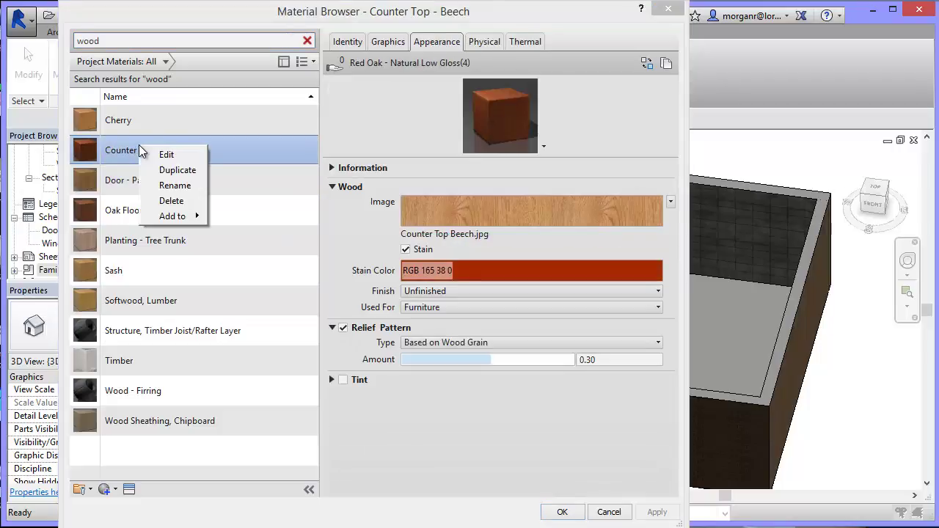
pyautogui.click(168, 168)
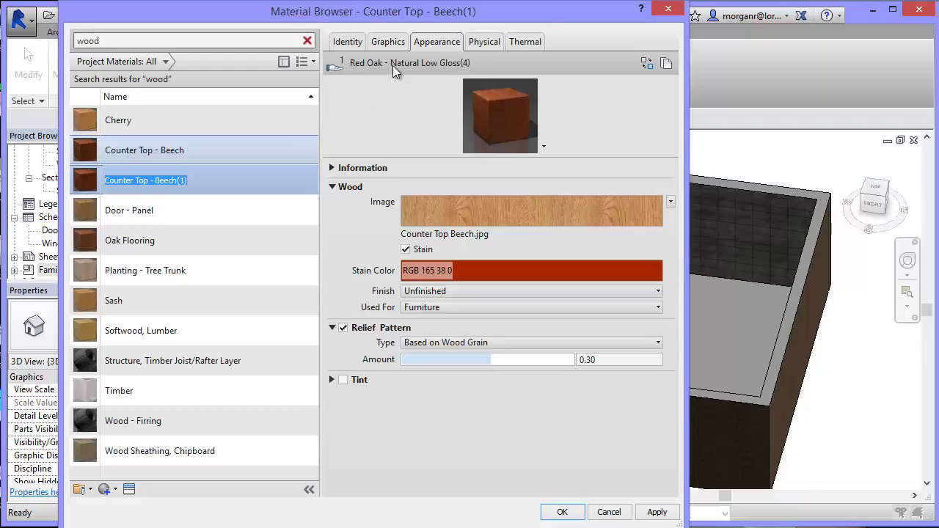
pyautogui.click(667, 65)
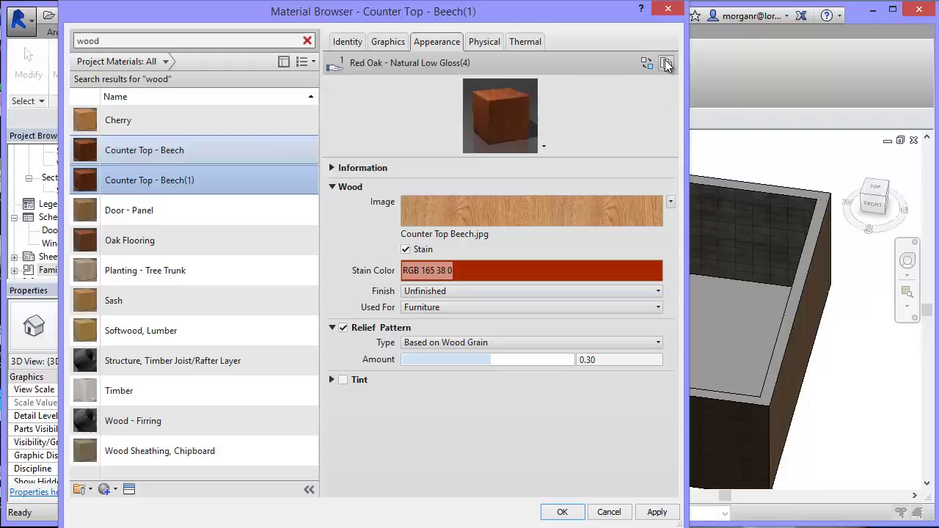
# Rename the copy to 'Counter Top - Black Marble'
pyautogui.click(350, 41)
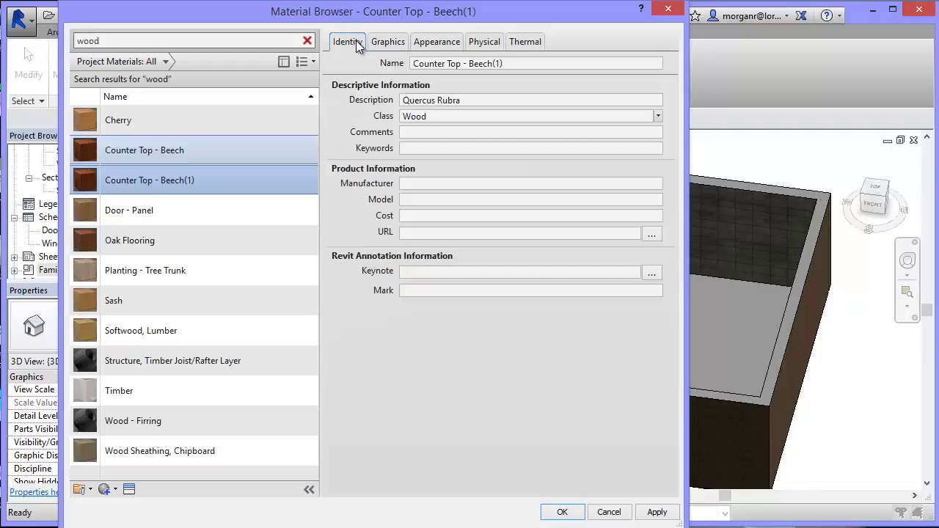
pyautogui.tripleClick(475, 64)
pyautogui.moveTo(468, 64); pyautogui.dragTo(522, 62)
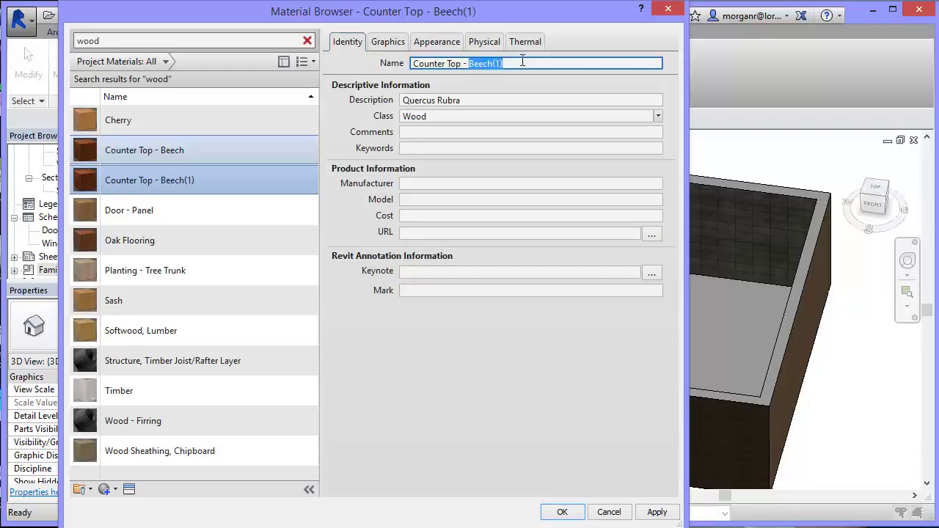
pyautogui.press('BackSpace')
pyautogui.write('Black Marbl')
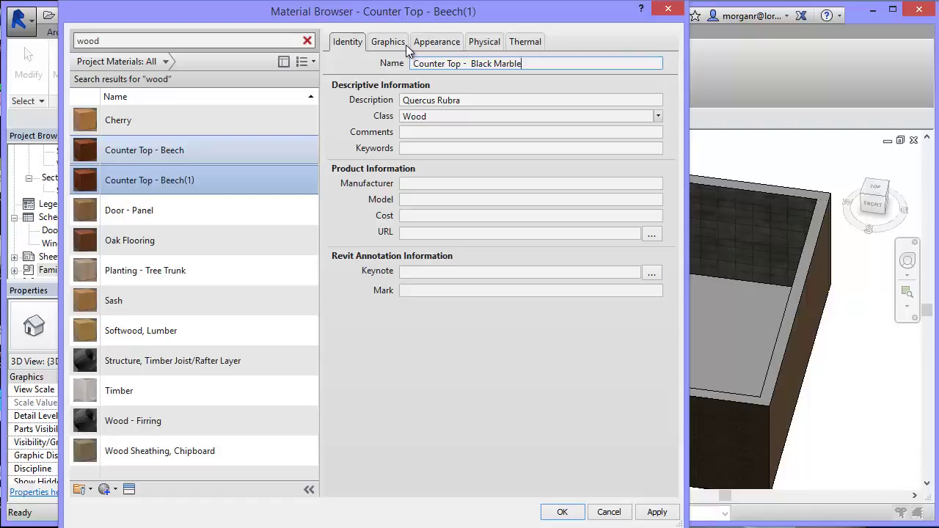
pyautogui.click(387, 42)
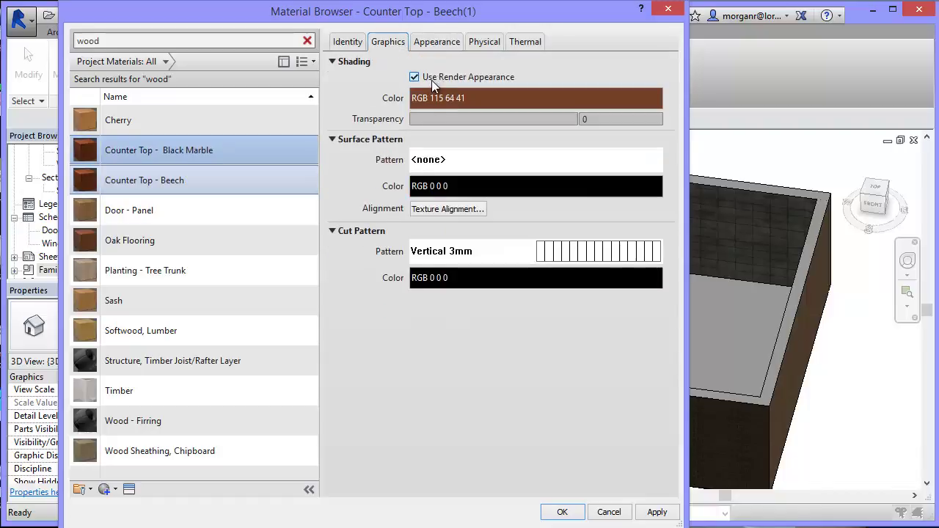
# Turn on the wood stain and load Counter Top Grey Marble.jpg as the material image
pyautogui.click(437, 43)
pyautogui.click(406, 249)
pyautogui.click(455, 234)
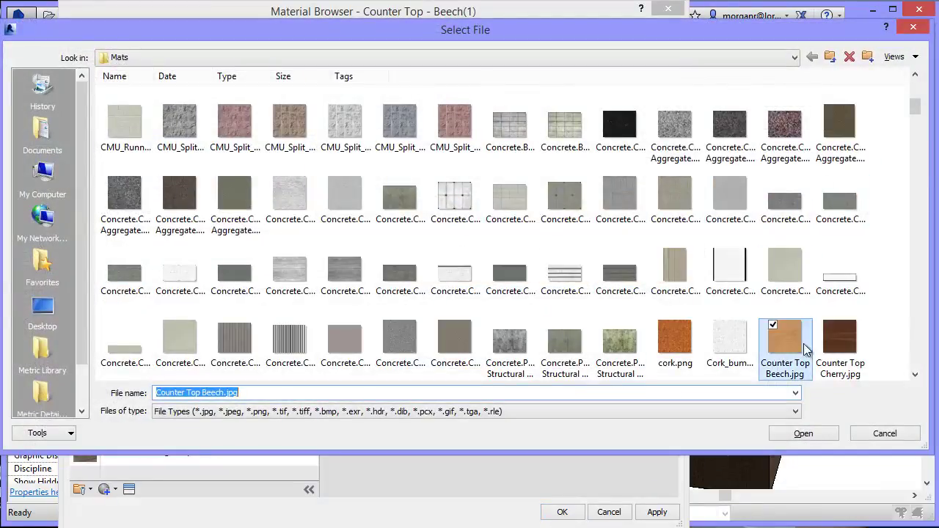
pyautogui.click(915, 374)
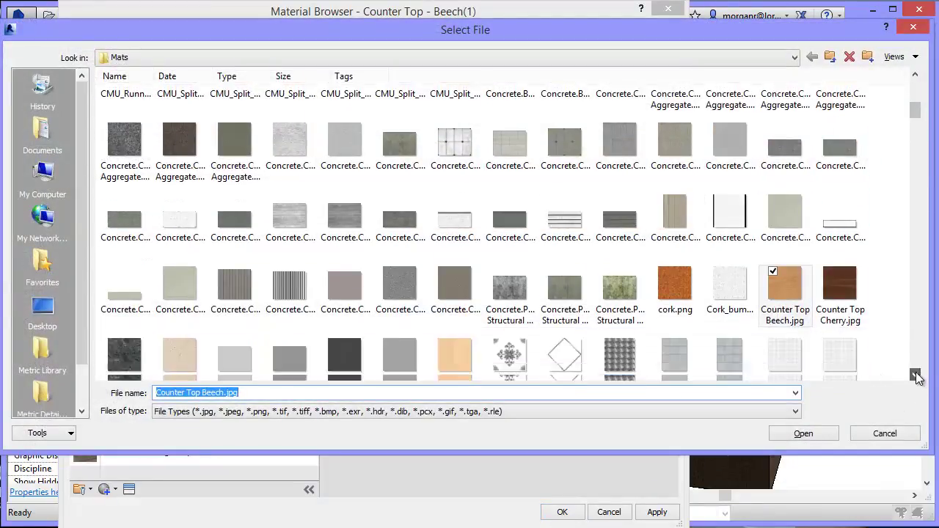
pyautogui.click(125, 338)
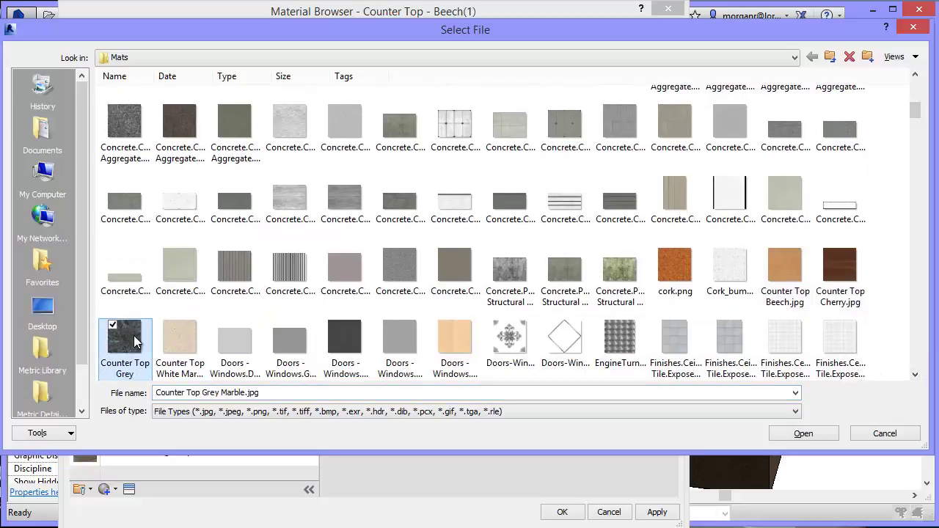
pyautogui.click(802, 434)
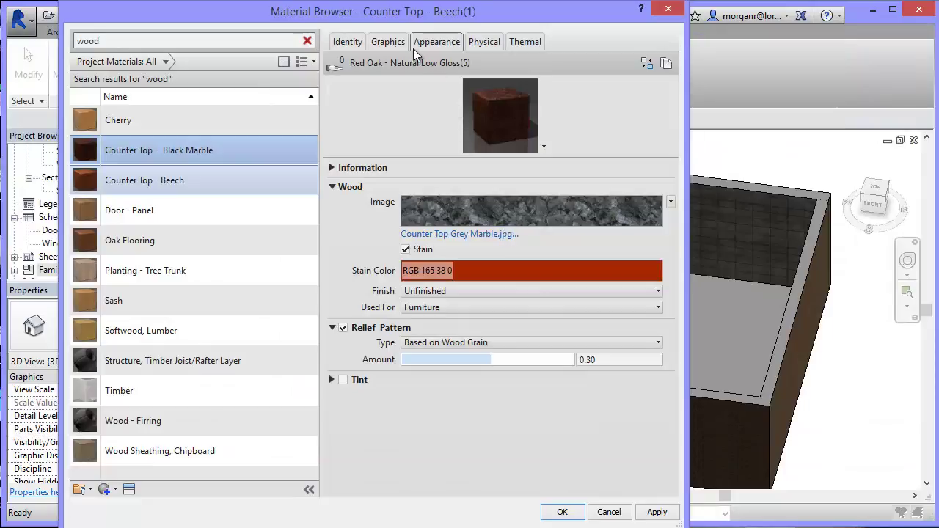
# Rename the copied material to 'Counter Top - Grey Marble', keeping Wood as its class
pyautogui.click(347, 41)
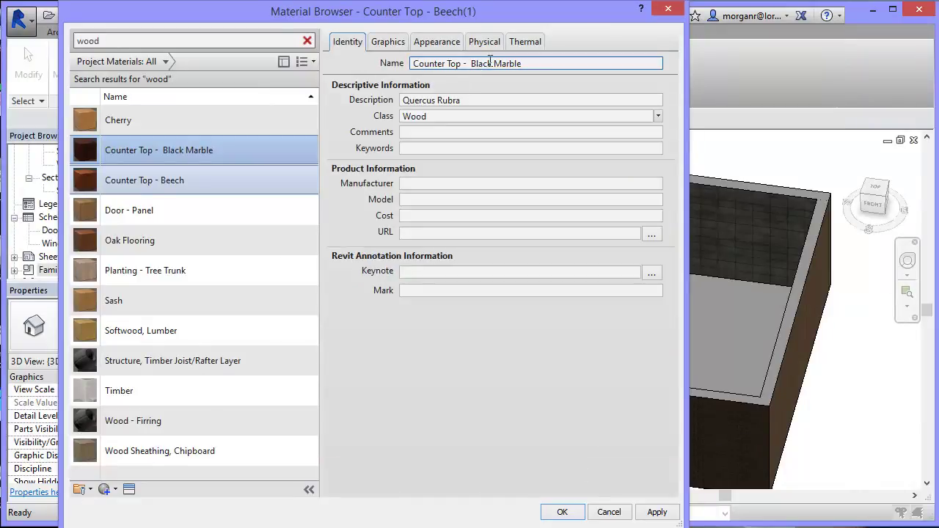
pyautogui.tripleClick(490, 63)
pyautogui.click(491, 63)
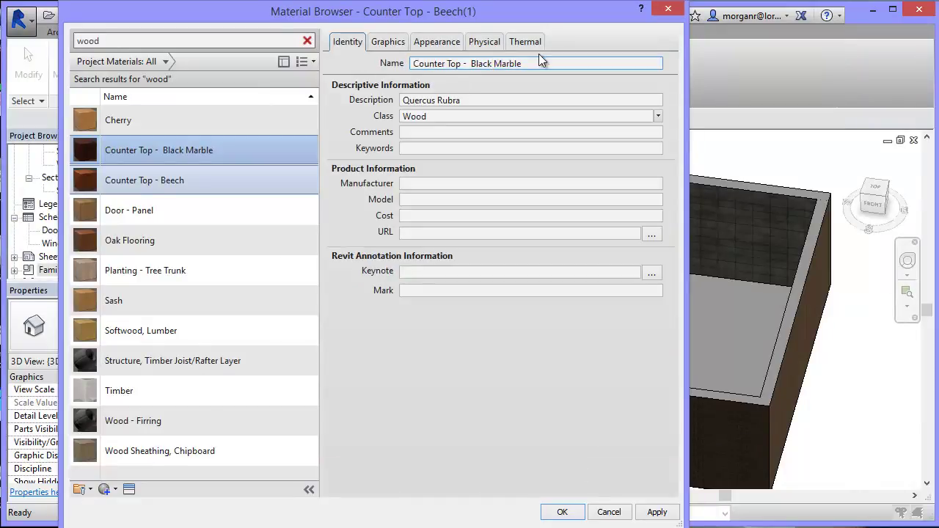
pyautogui.press('BackSpace')
pyautogui.press('BackSpace')
pyautogui.press('BackSpace')
pyautogui.press('BackSpace')
pyautogui.press('BackSpace')
pyautogui.write('Grey')
pyautogui.click(387, 42)
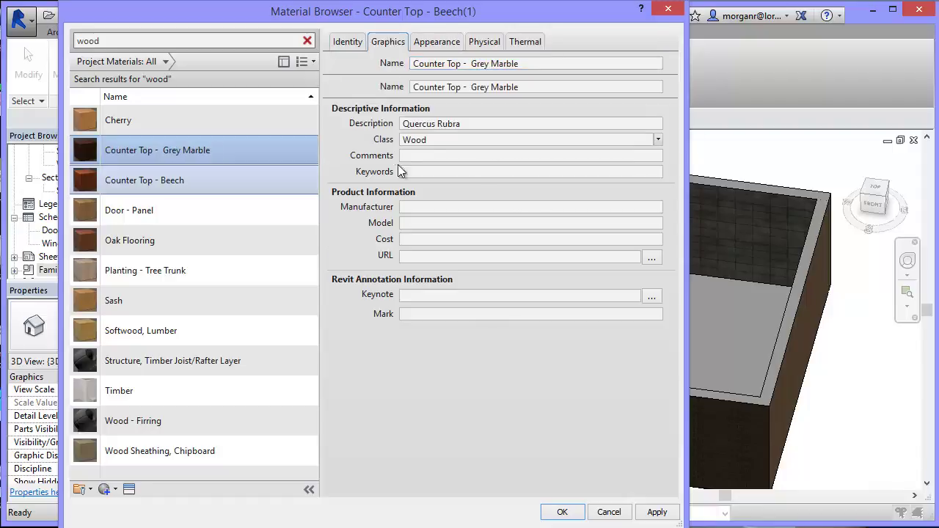
pyautogui.click(349, 43)
pyautogui.click(657, 117)
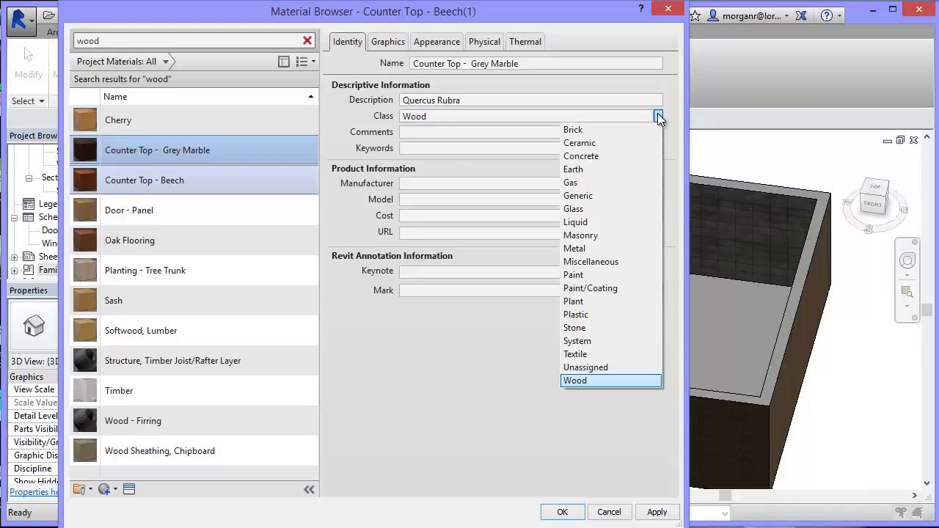
pyautogui.click(657, 116)
pyautogui.click(657, 117)
pyautogui.click(435, 115)
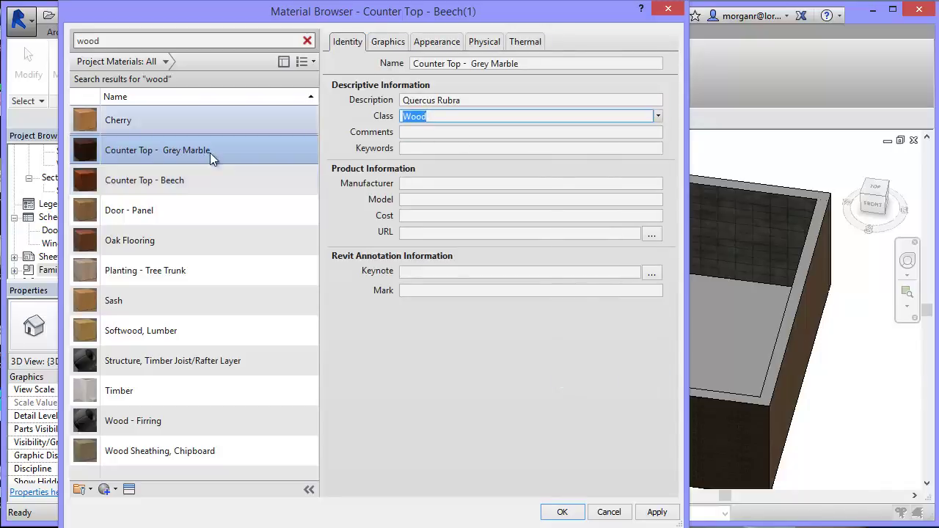
# Turn off the material's Stain and Relief Pattern appearance settings and apply
pyautogui.click(388, 41)
pyautogui.click(437, 41)
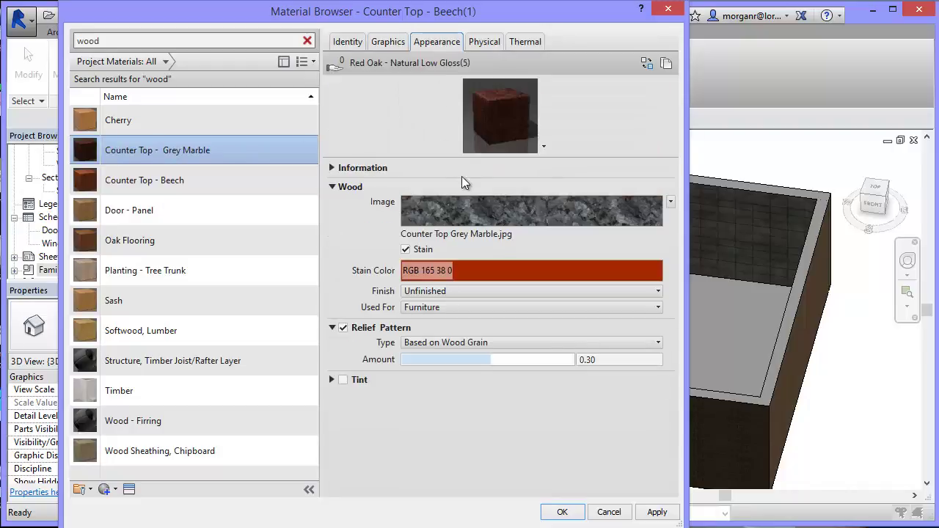
pyautogui.click(405, 249)
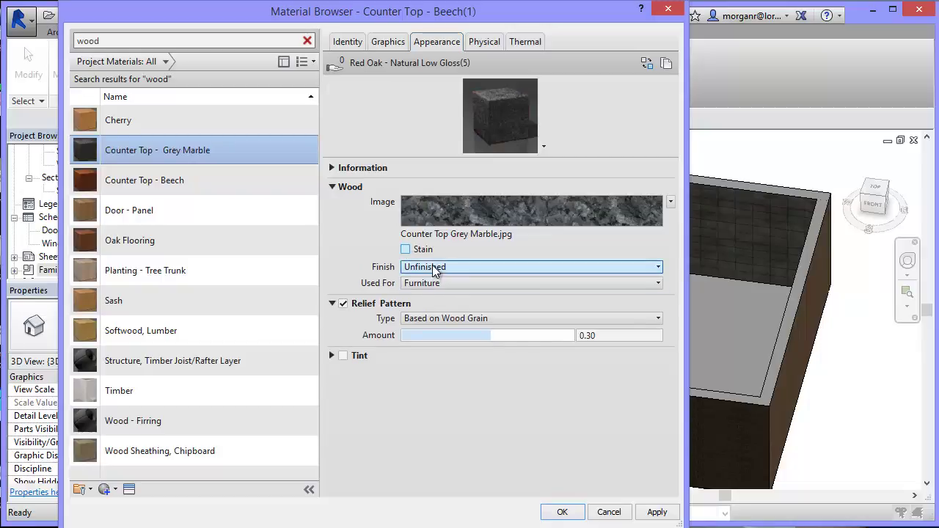
pyautogui.click(343, 304)
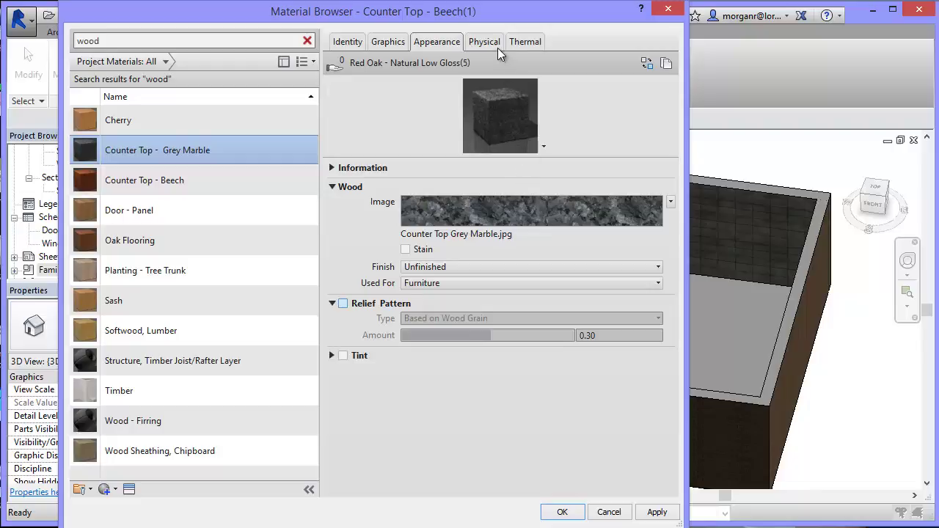
pyautogui.click(657, 513)
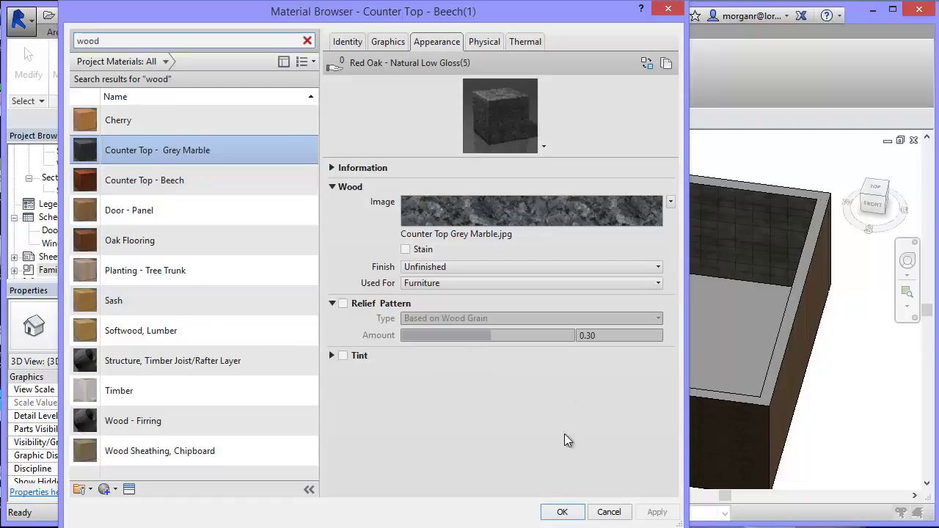
# Place two M_Counter Top-Island 1220mm Depth components over the back and front cabinet pairs
pyautogui.click(562, 512)
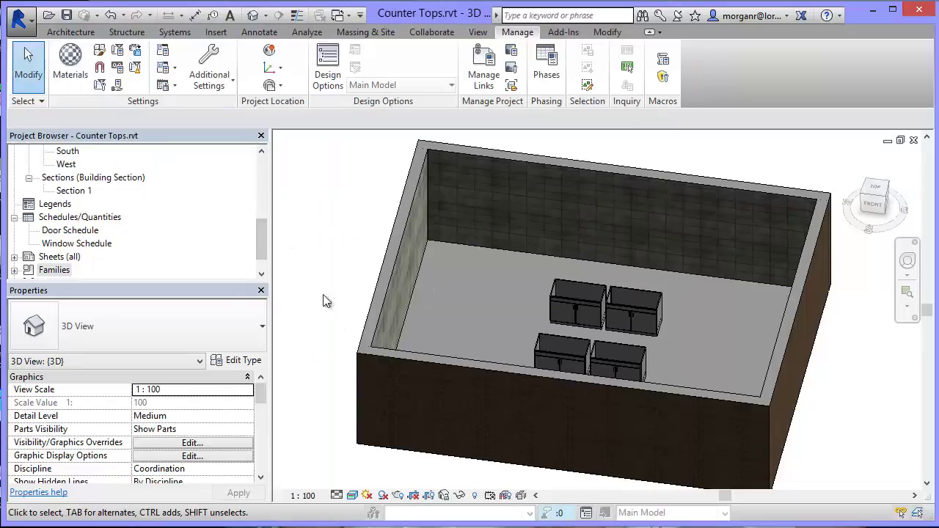
pyautogui.click(71, 31)
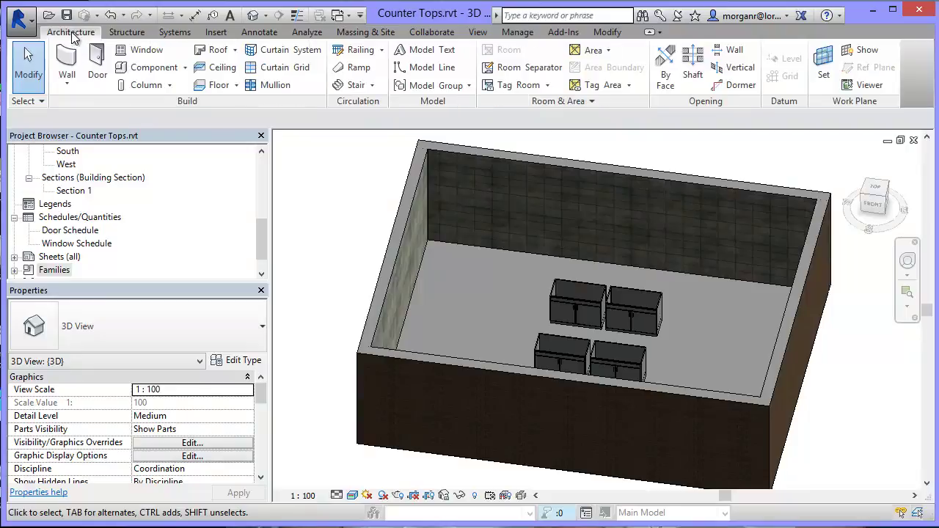
pyautogui.click(154, 67)
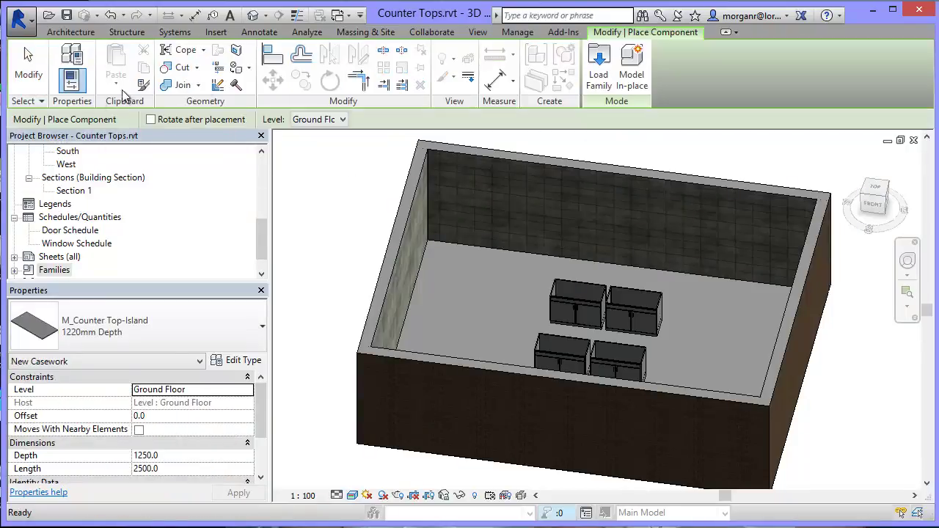
pyautogui.click(599, 56)
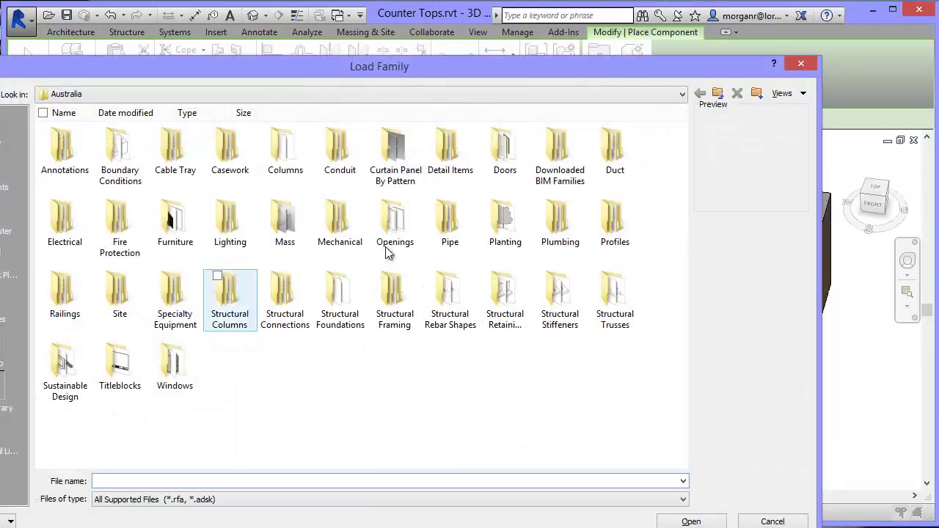
pyautogui.click(801, 64)
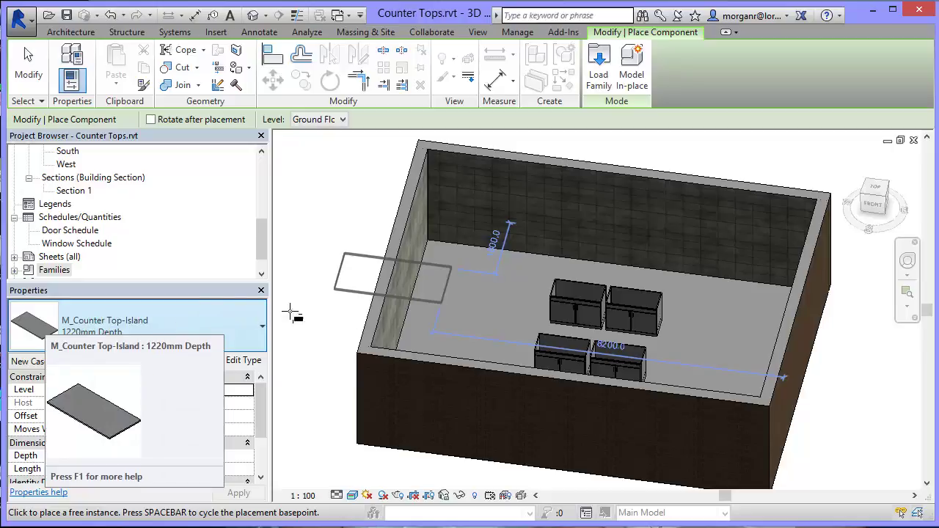
pyautogui.click(556, 317)
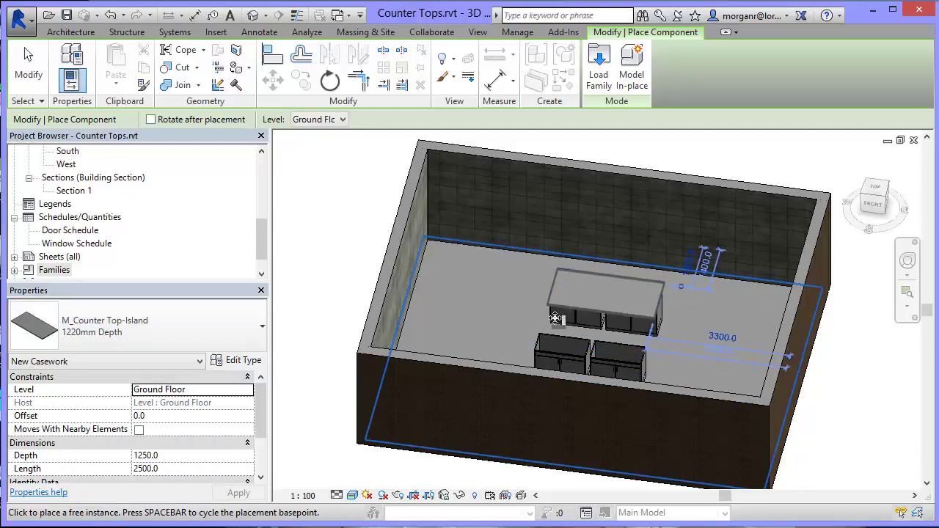
pyautogui.click(541, 356)
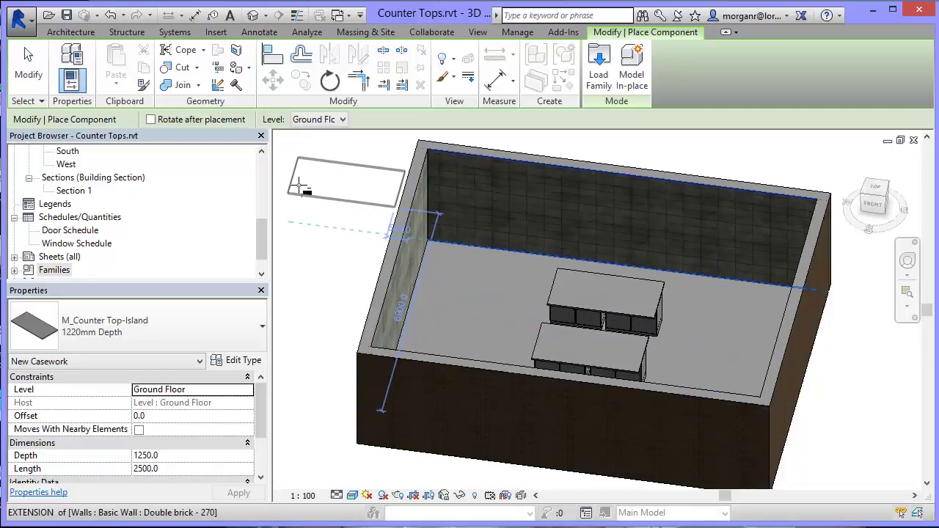
pyautogui.press('Escape')
pyautogui.press('Escape')
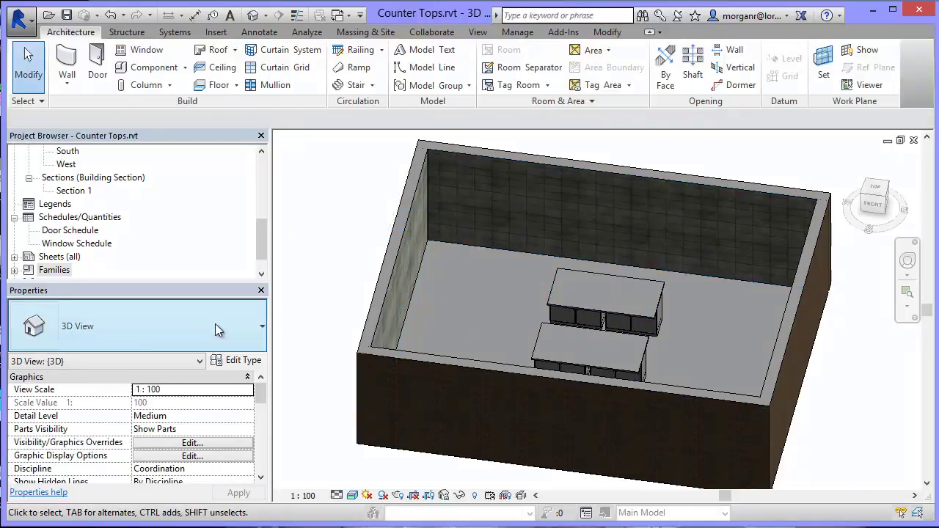
# Duplicate the back counter top's type as 'Counter Top - Beech'
pyautogui.click(609, 308)
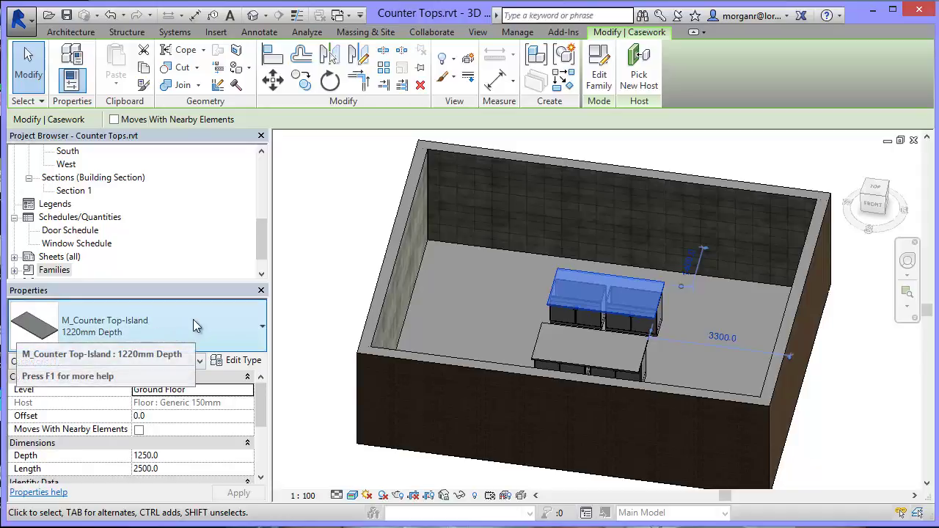
pyautogui.click(236, 361)
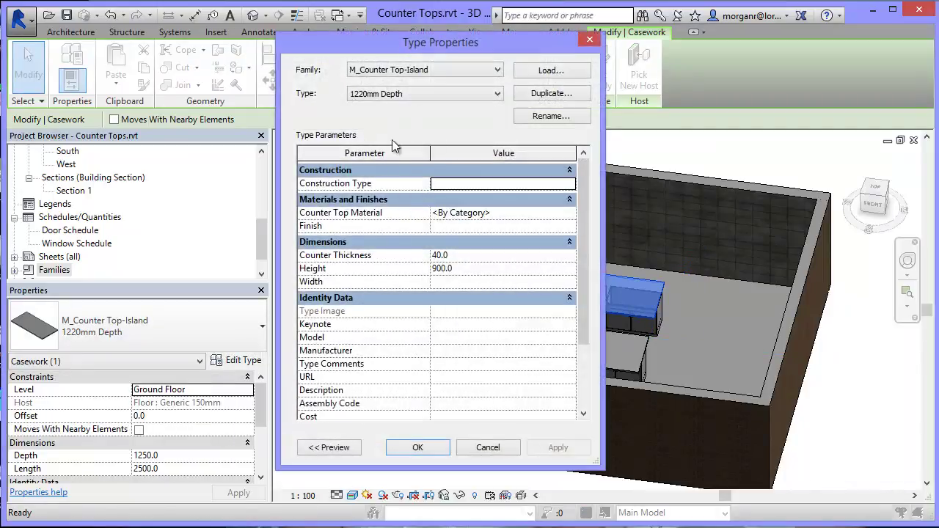
pyautogui.click(547, 94)
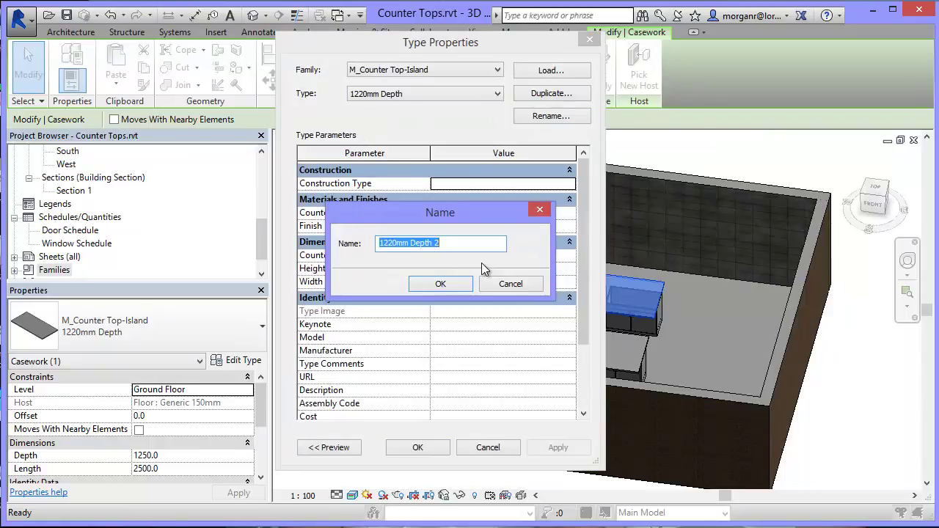
pyautogui.write('Counter ')
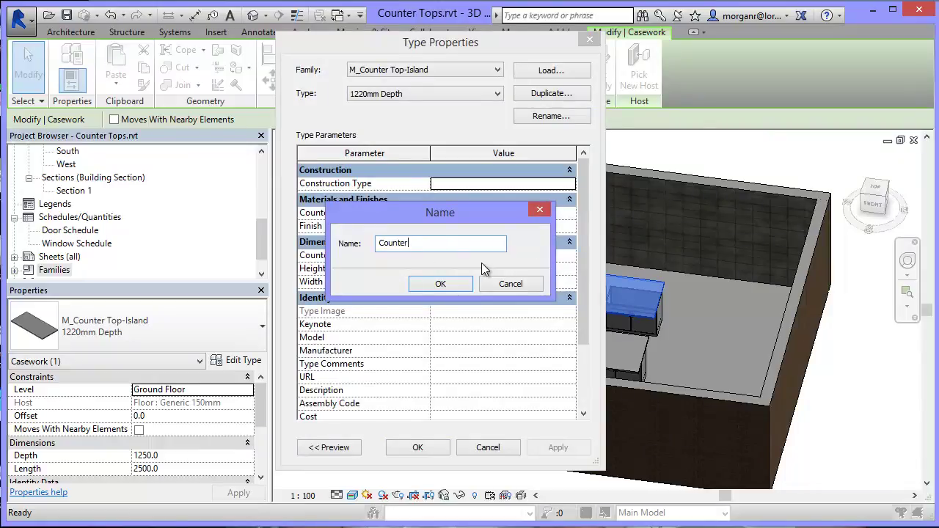
pyautogui.write('Top - Beech')
pyautogui.click(441, 284)
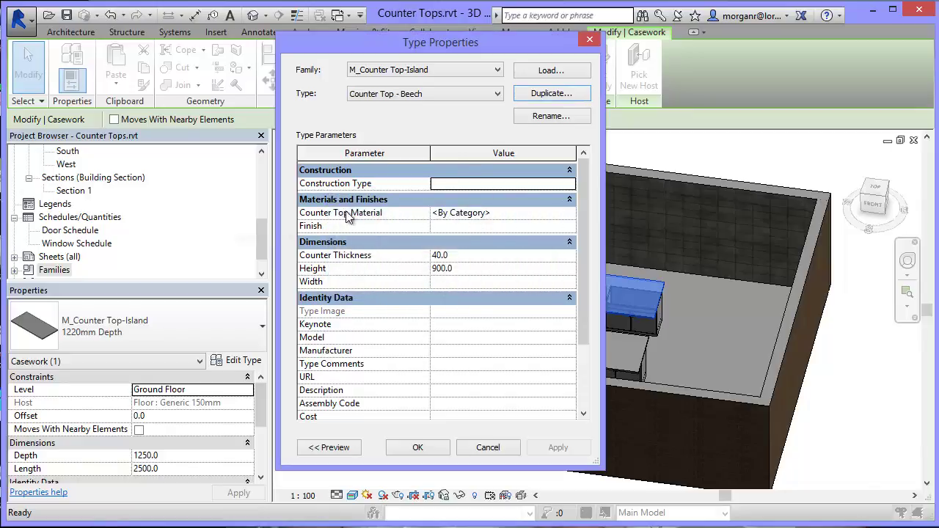
# Set the type's Counter Top Material to Counter Top - Beech and apply it
pyautogui.click(531, 213)
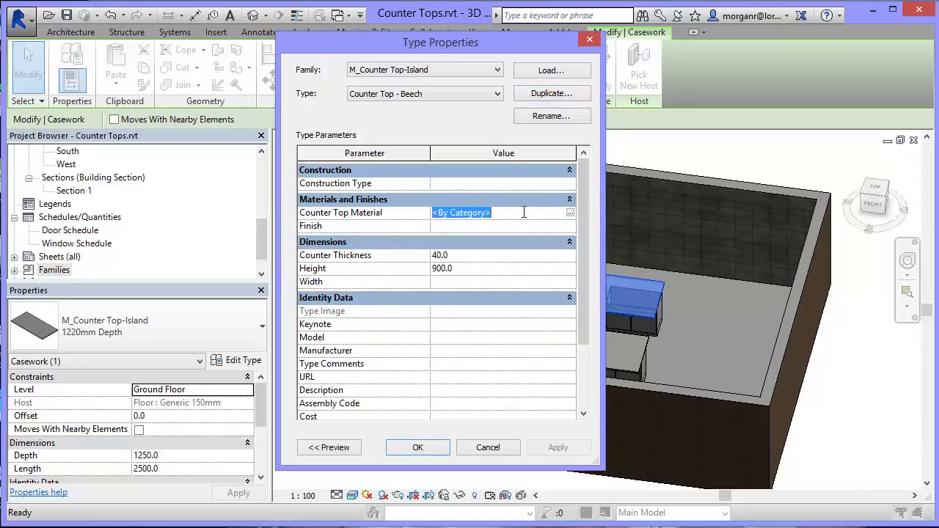
pyautogui.click(570, 212)
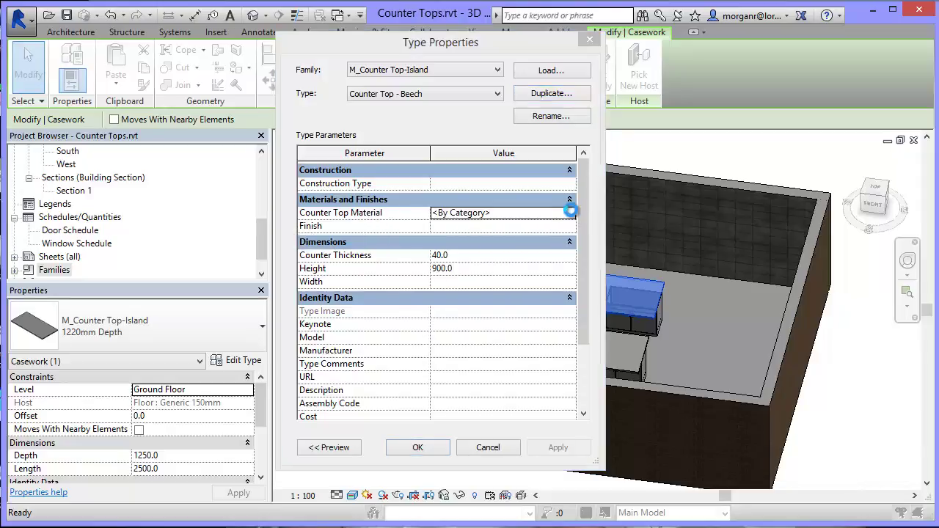
pyautogui.scroll(1, 129, 88)
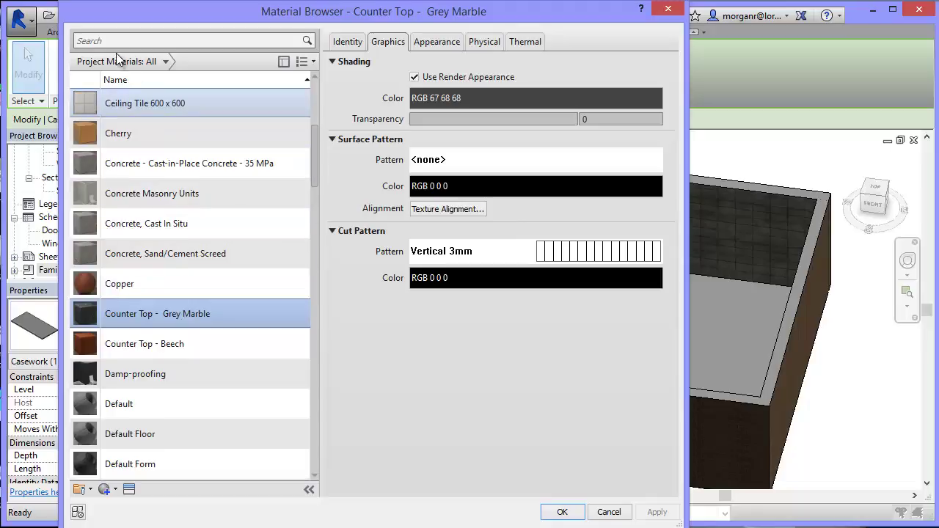
pyautogui.click(112, 40)
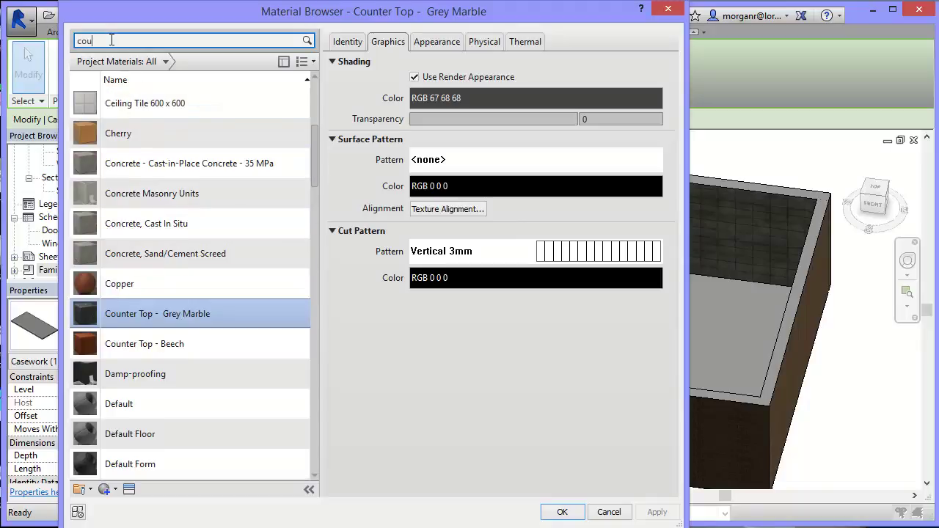
pyautogui.write('counter')
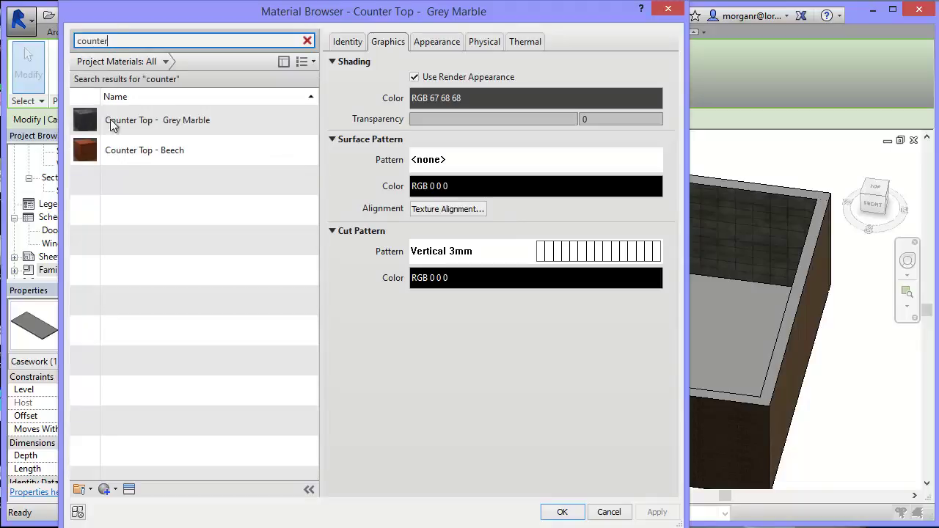
pyautogui.click(141, 149)
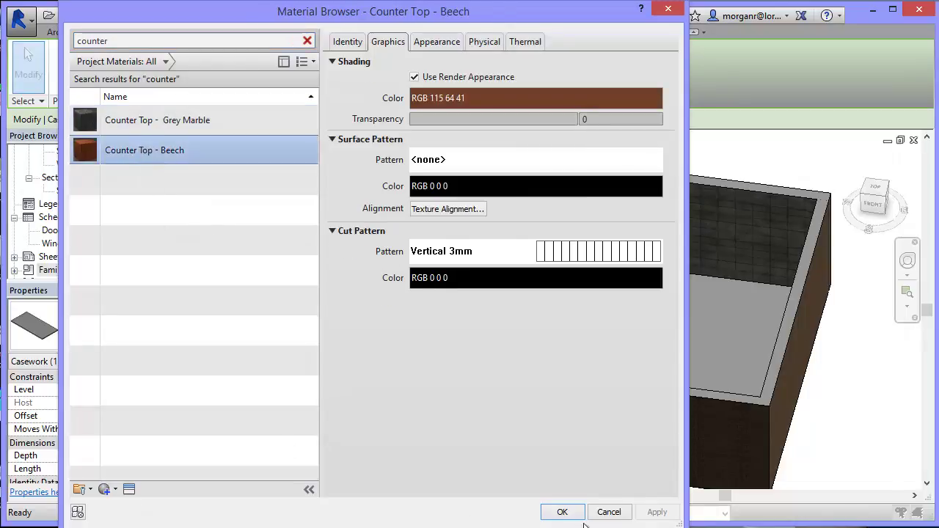
pyautogui.click(562, 512)
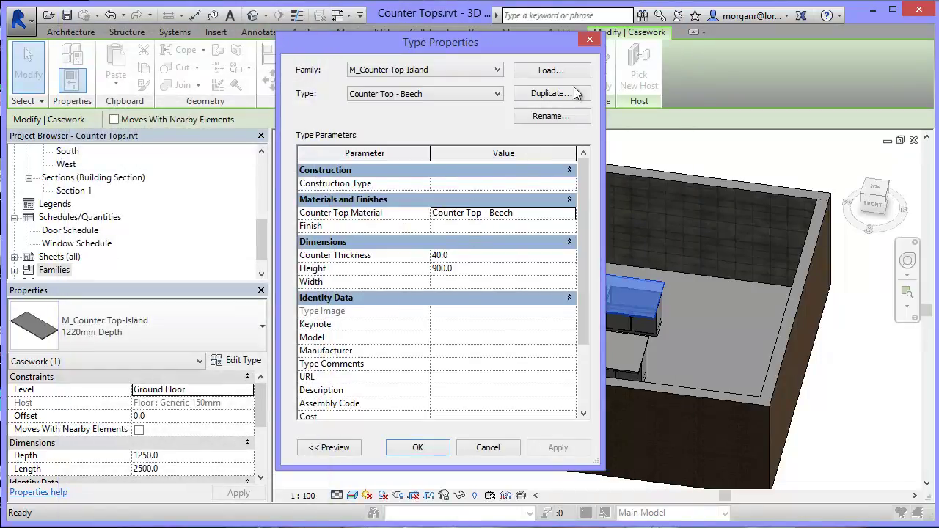
pyautogui.click(419, 448)
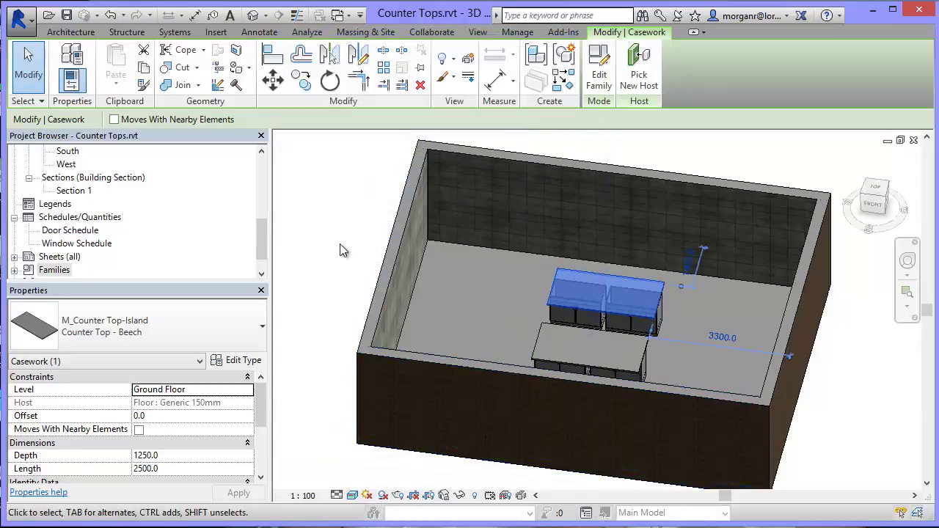
# Switch the front island counter top to M_Counter Top-Island : Counter Top - Beech
pyautogui.click(338, 249)
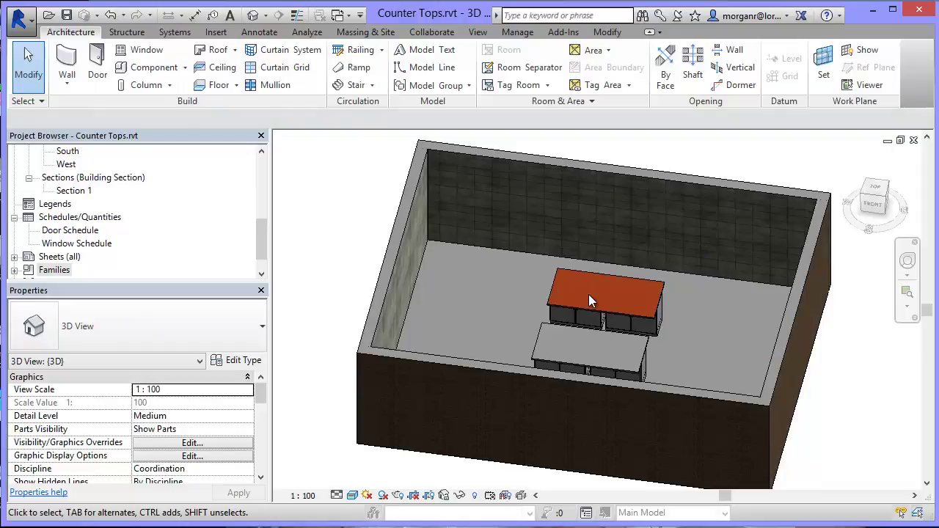
pyautogui.click(581, 360)
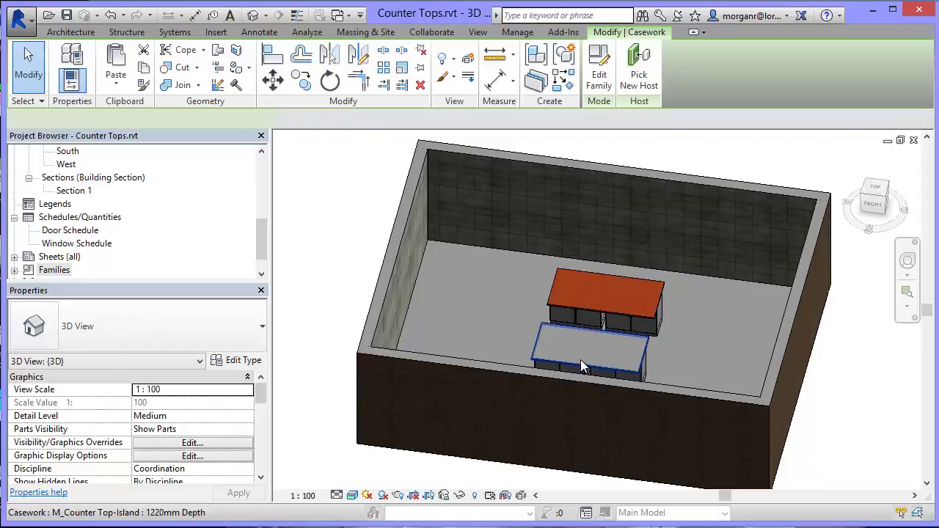
pyautogui.click(261, 330)
pyautogui.scroll(-1, 155, 417)
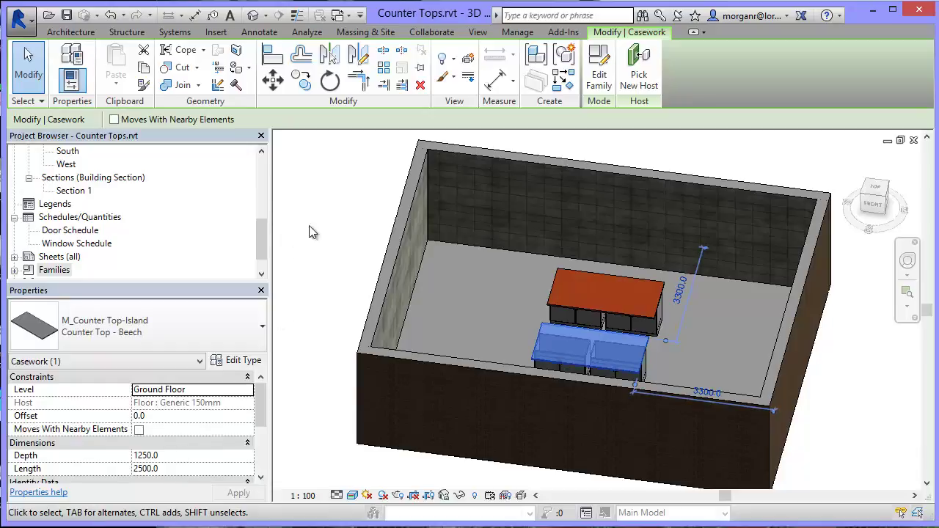
pyautogui.click(323, 220)
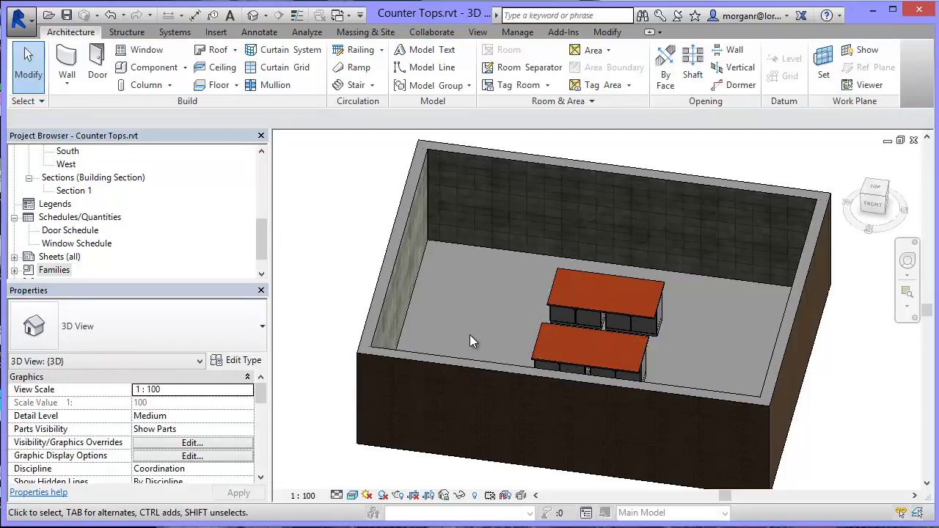
# Duplicate the back counter top's Beech type as 'Counter Top - Grey Marble'
pyautogui.click(580, 307)
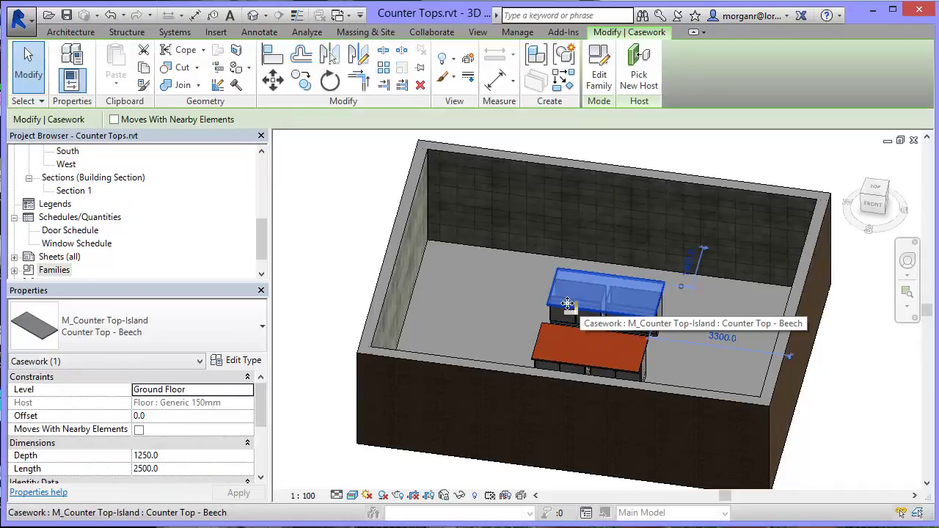
pyautogui.click(250, 361)
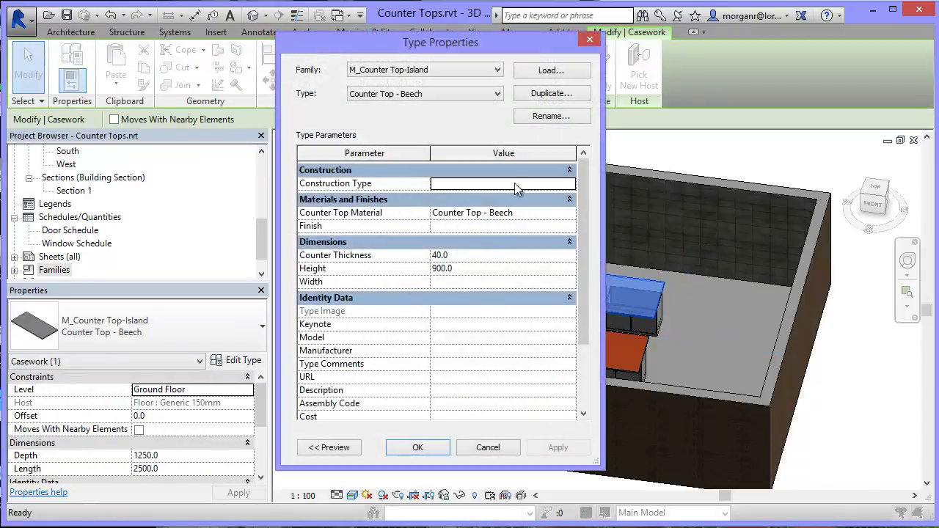
pyautogui.click(552, 93)
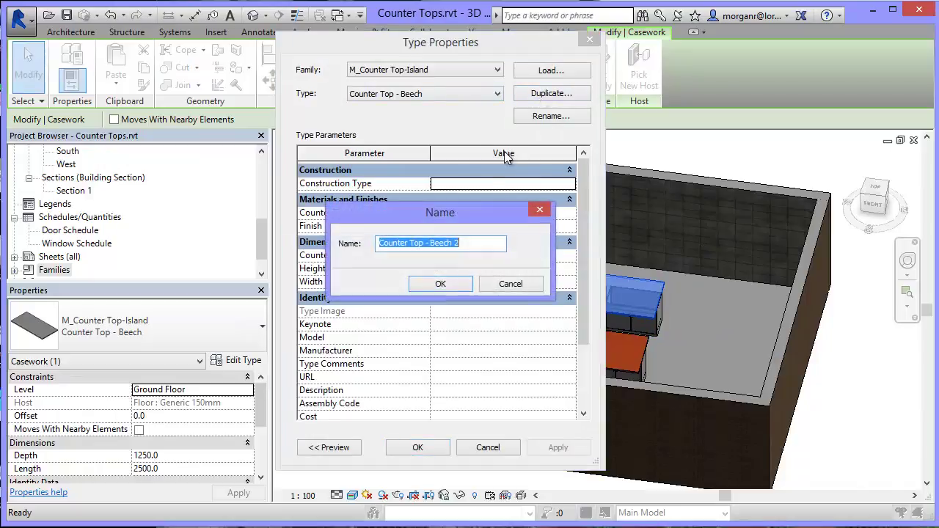
pyautogui.click(433, 243)
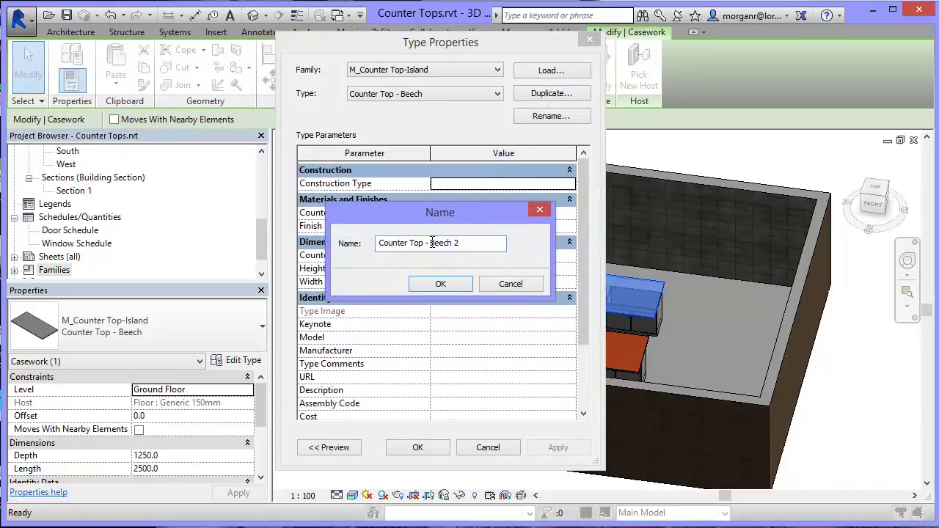
pyautogui.moveTo(431, 243); pyautogui.dragTo(475, 243)
pyautogui.write('Grey Marbl')
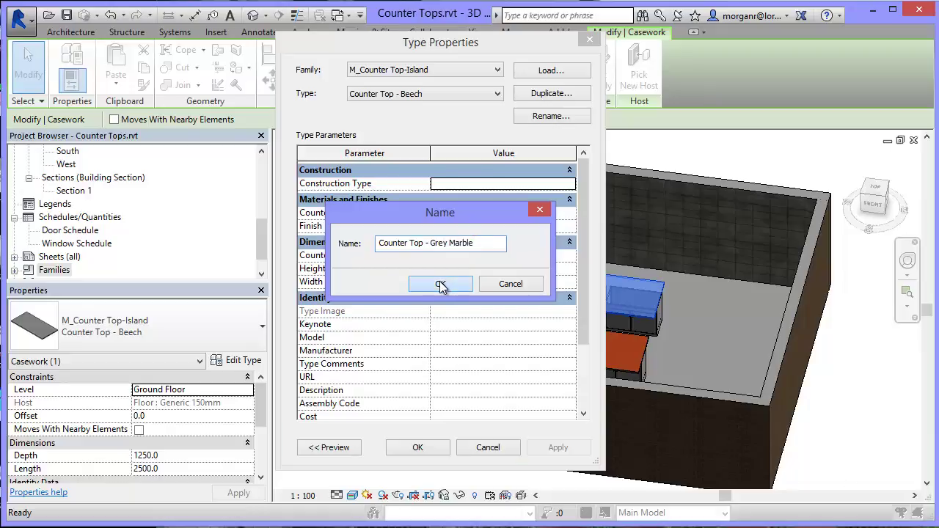
pyautogui.click(440, 284)
# Set the new type's Counter Top Material to Counter Top - Grey Marble
pyautogui.click(528, 212)
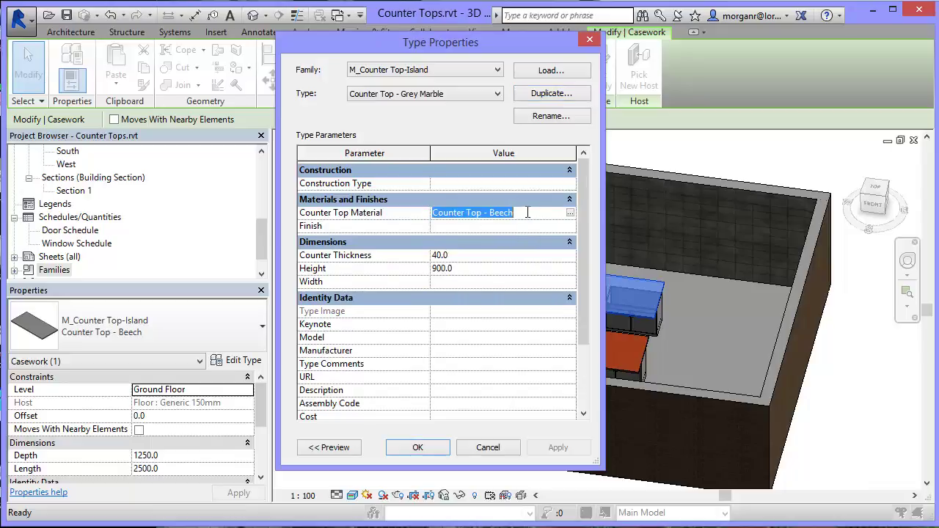
pyautogui.click(570, 212)
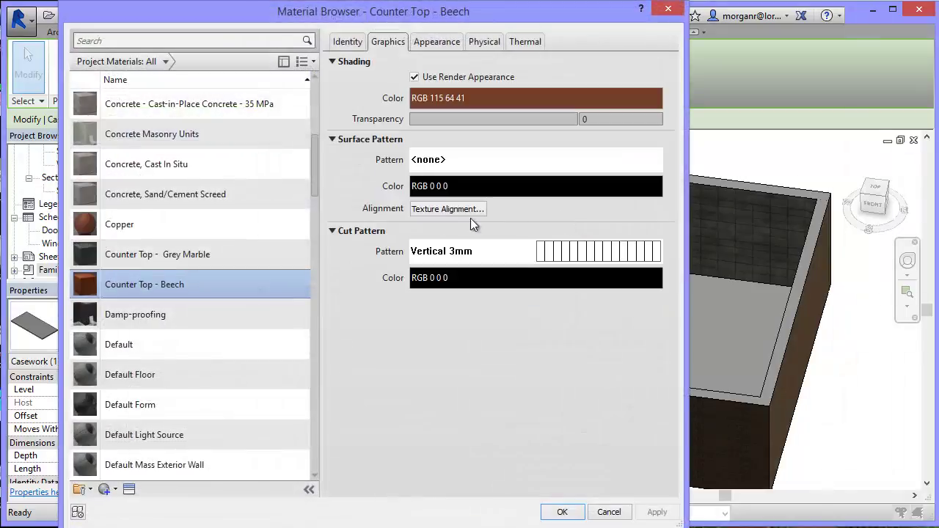
pyautogui.click(124, 39)
pyautogui.write('counter')
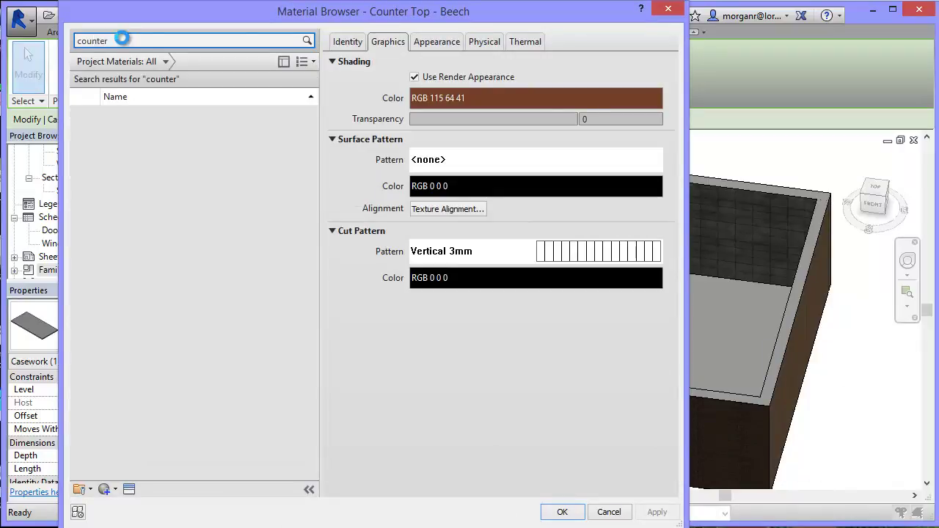
pyautogui.click(152, 122)
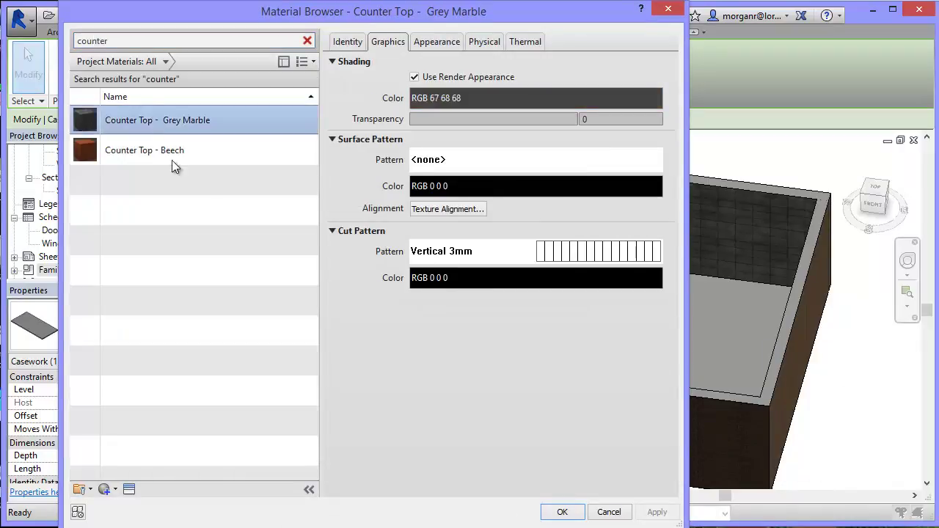
pyautogui.click(562, 511)
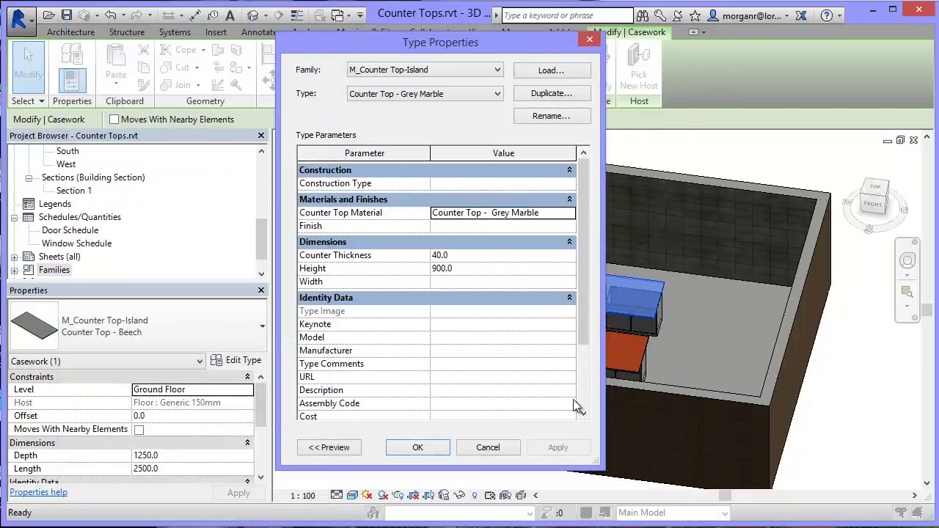
# Apply the Grey Marble type and switch the front island counter top to Counter Top - Grey Marble
pyautogui.click(418, 449)
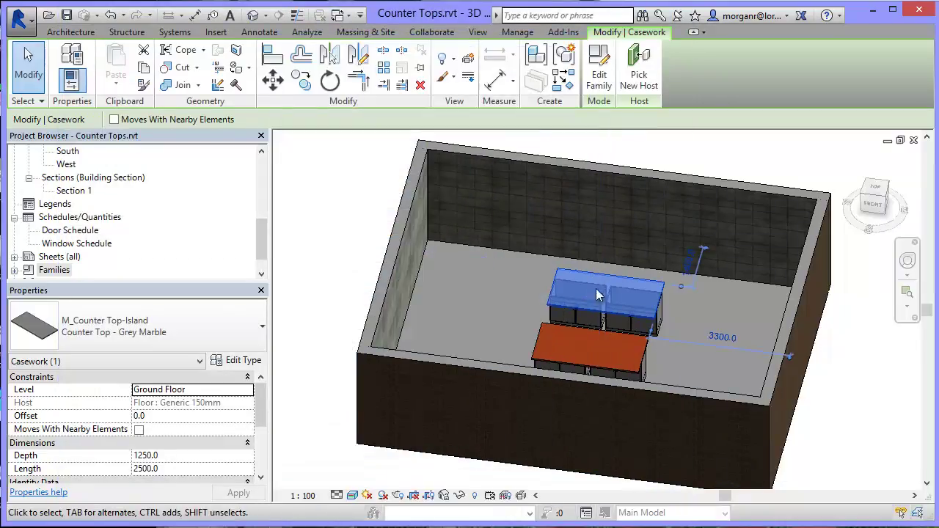
pyautogui.click(348, 221)
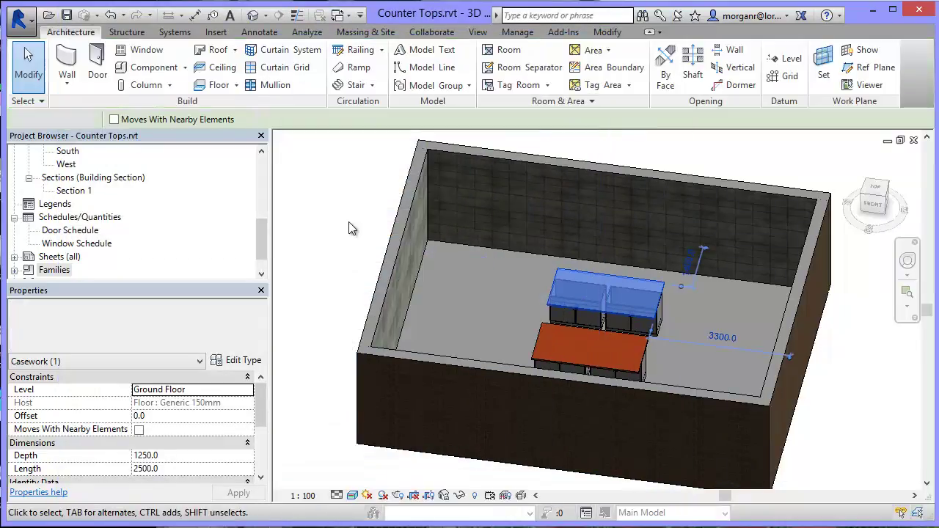
pyautogui.click(616, 335)
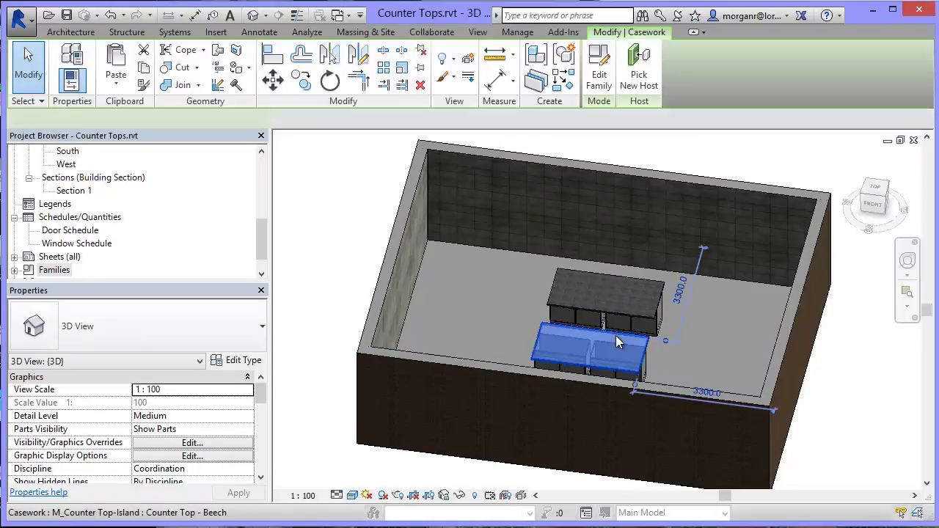
pyautogui.click(261, 328)
pyautogui.click(88, 517)
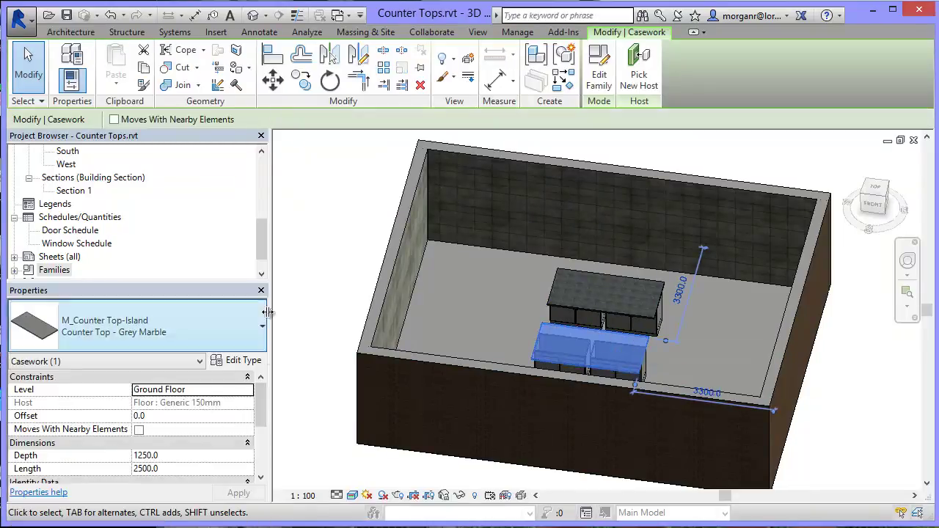
pyautogui.click(334, 252)
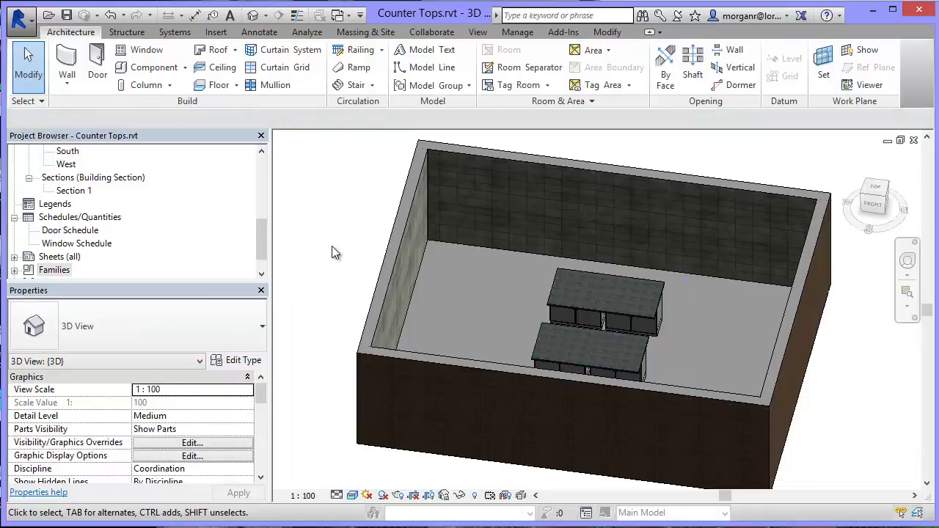
# Switch the back island counter top back to Counter Top - Beech
pyautogui.click(614, 307)
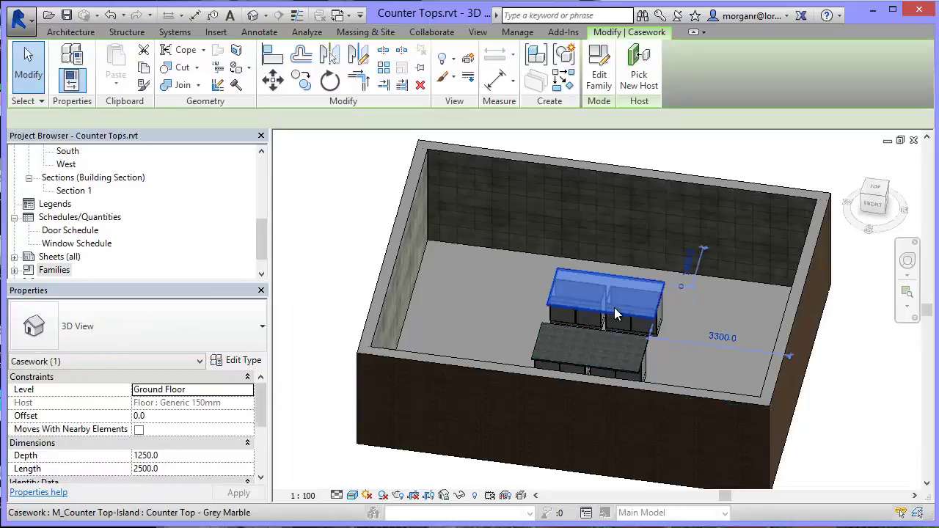
pyautogui.click(262, 328)
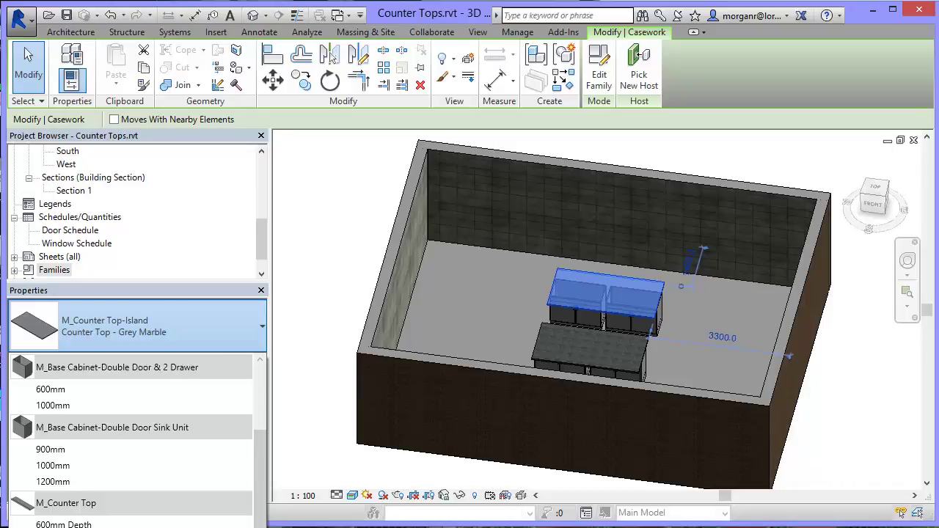
pyautogui.click(303, 230)
pyautogui.click(303, 230)
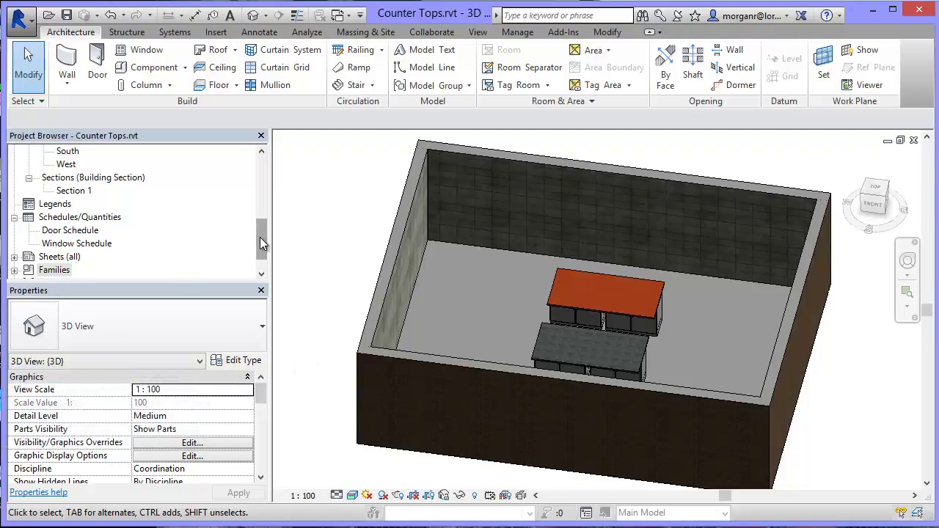
# Expand Families > Casework > M_Counter Top-Island in the Project Browser
pyautogui.moveTo(262, 243); pyautogui.dragTo(262, 253)
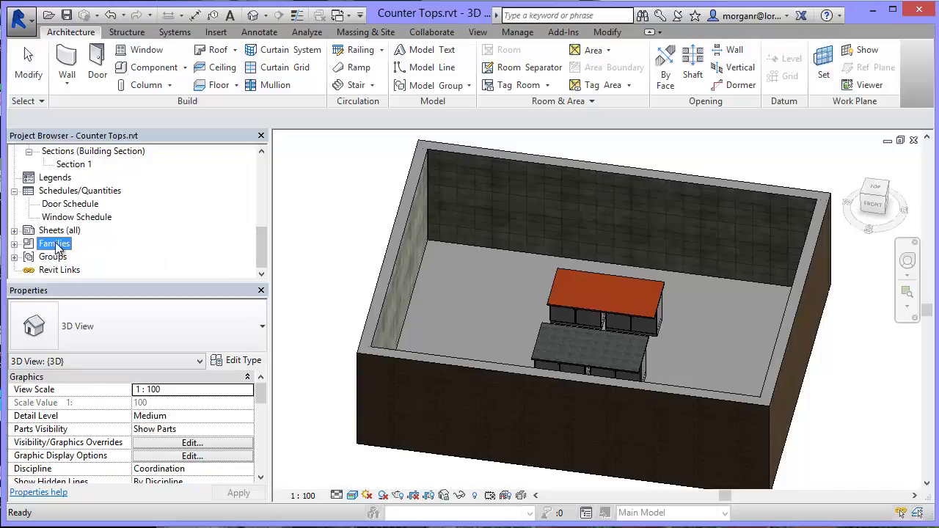
pyautogui.click(14, 244)
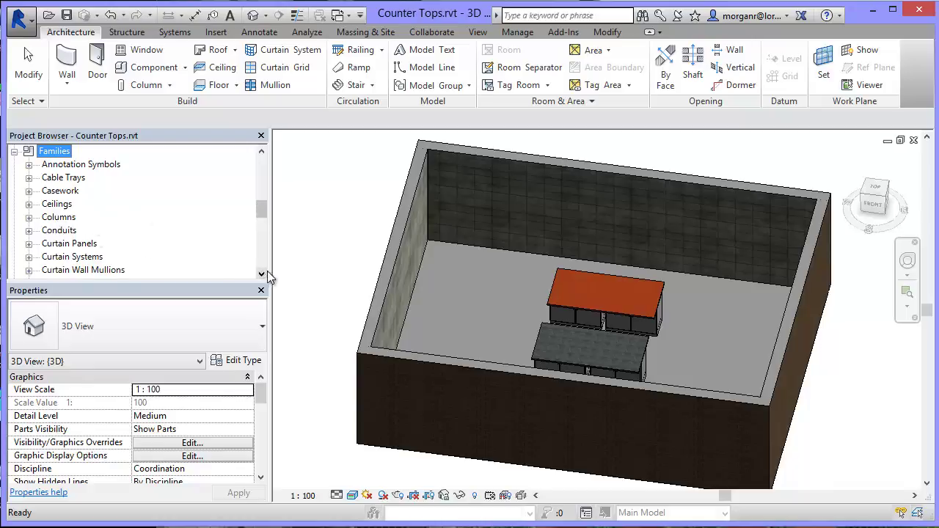
pyautogui.click(29, 191)
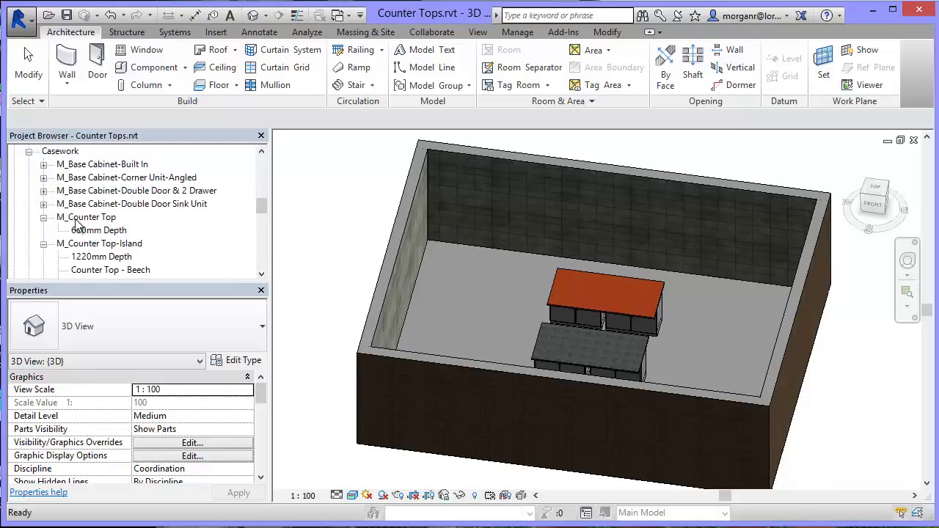
pyautogui.click(106, 244)
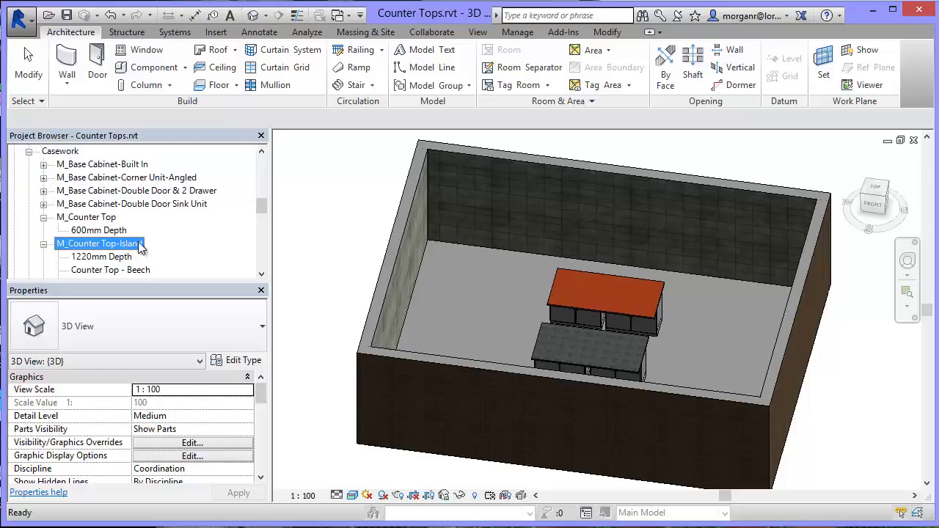
pyautogui.click(262, 274)
pyautogui.click(261, 274)
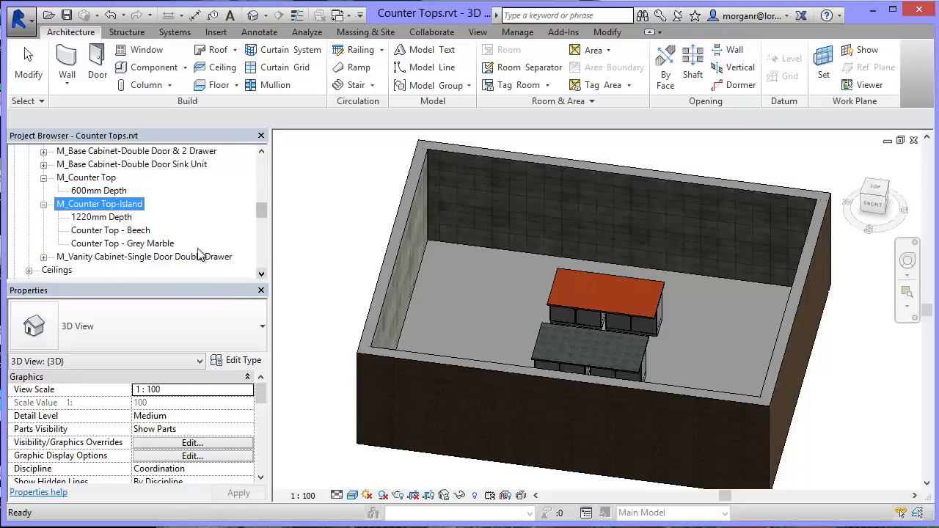
# Review the 1220mm Depth, Counter Top - Beech and Counter Top - Grey Marble types, checking Beech's Type Properties
pyautogui.click(97, 218)
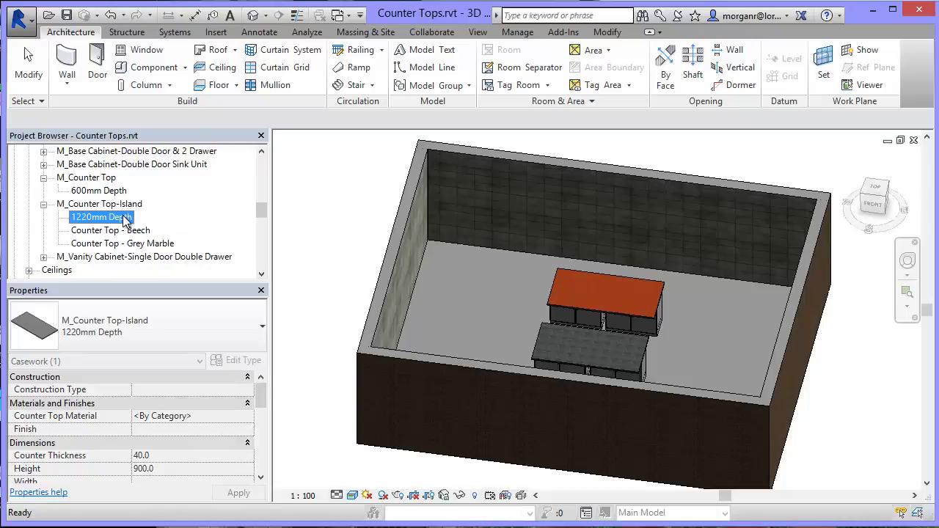
pyautogui.click(110, 231)
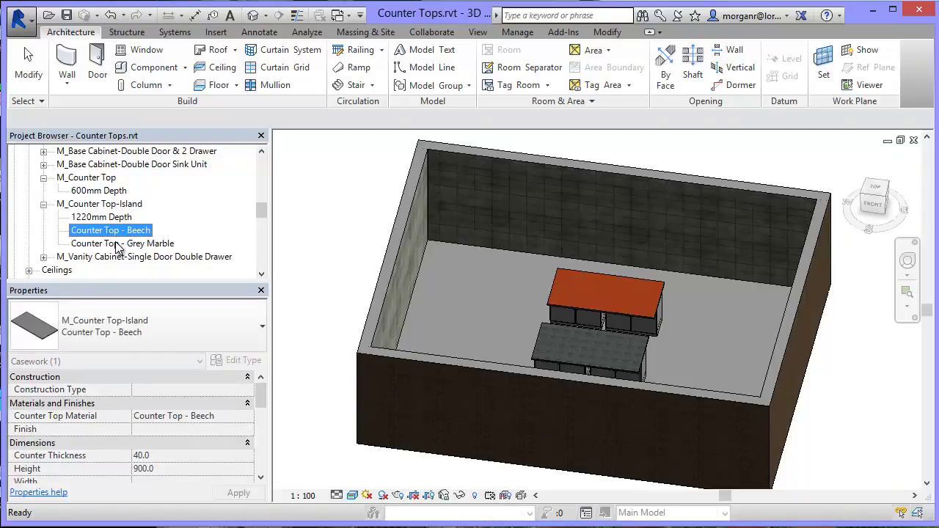
pyautogui.click(117, 245)
pyautogui.click(126, 232)
pyautogui.doubleClick(126, 231)
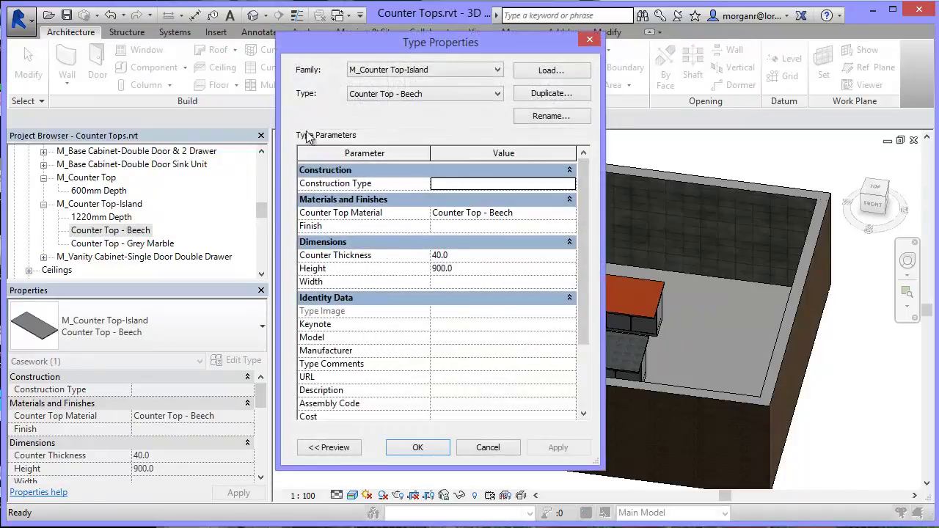
pyautogui.click(589, 41)
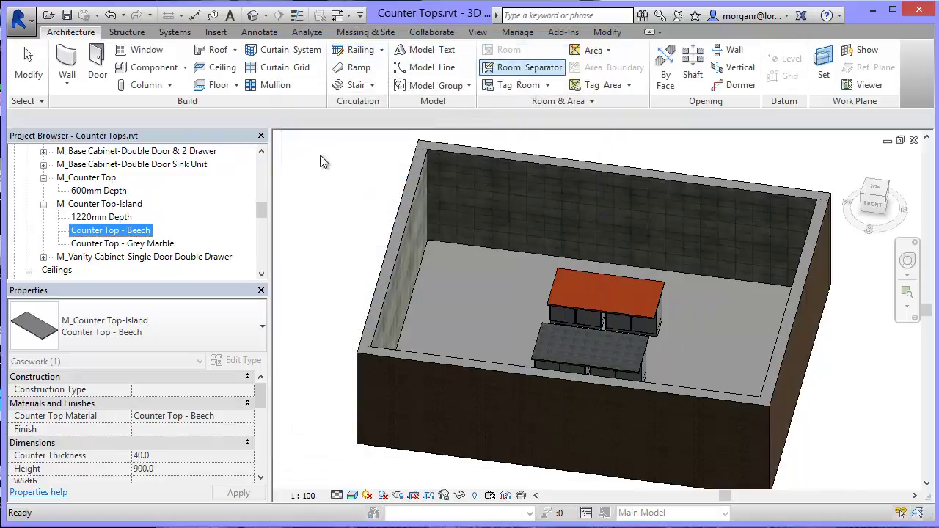
pyautogui.click(45, 205)
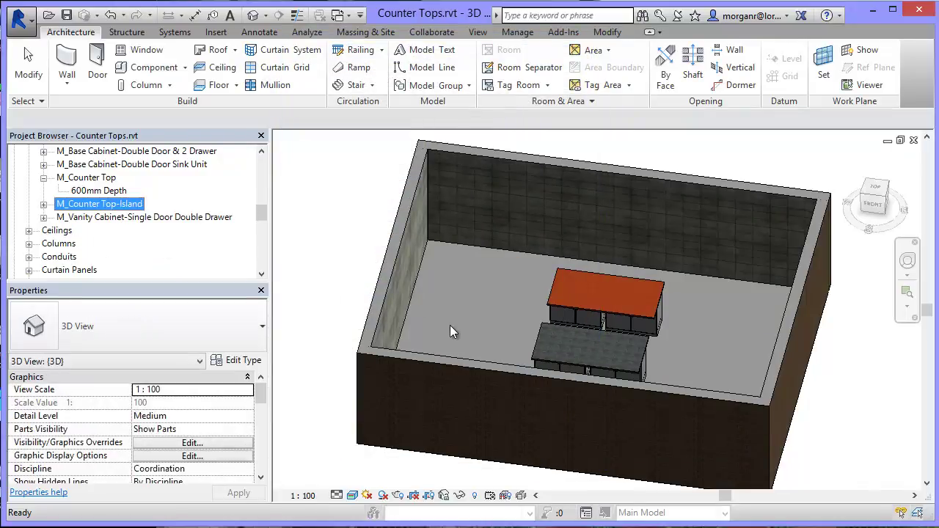